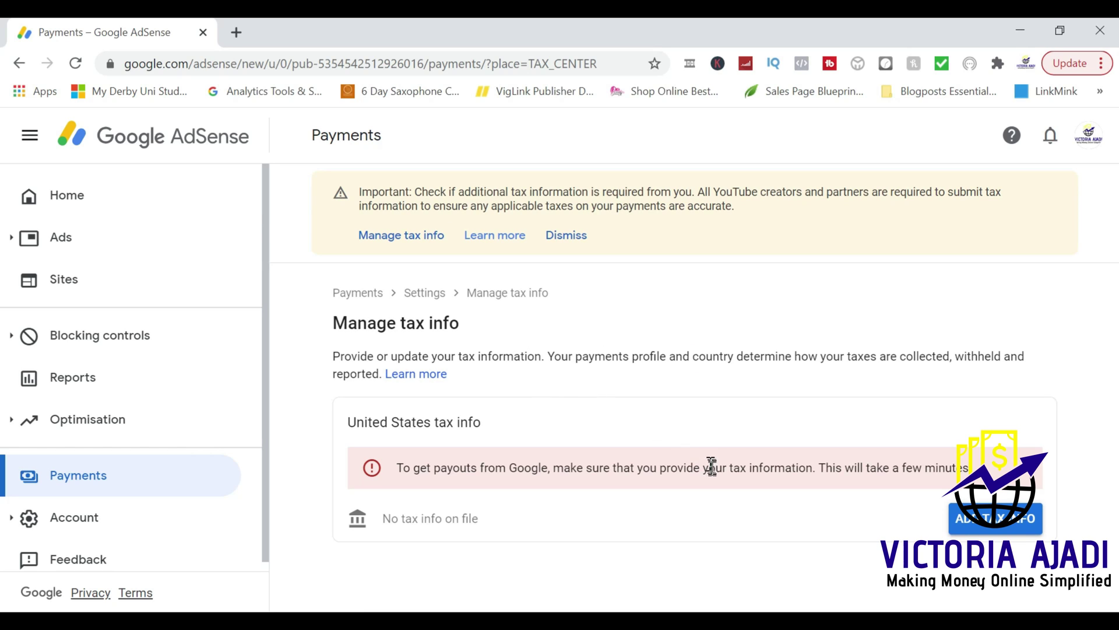
Start adding United States tax info and verify the account holder's identity with the account password
left_click(987, 521)
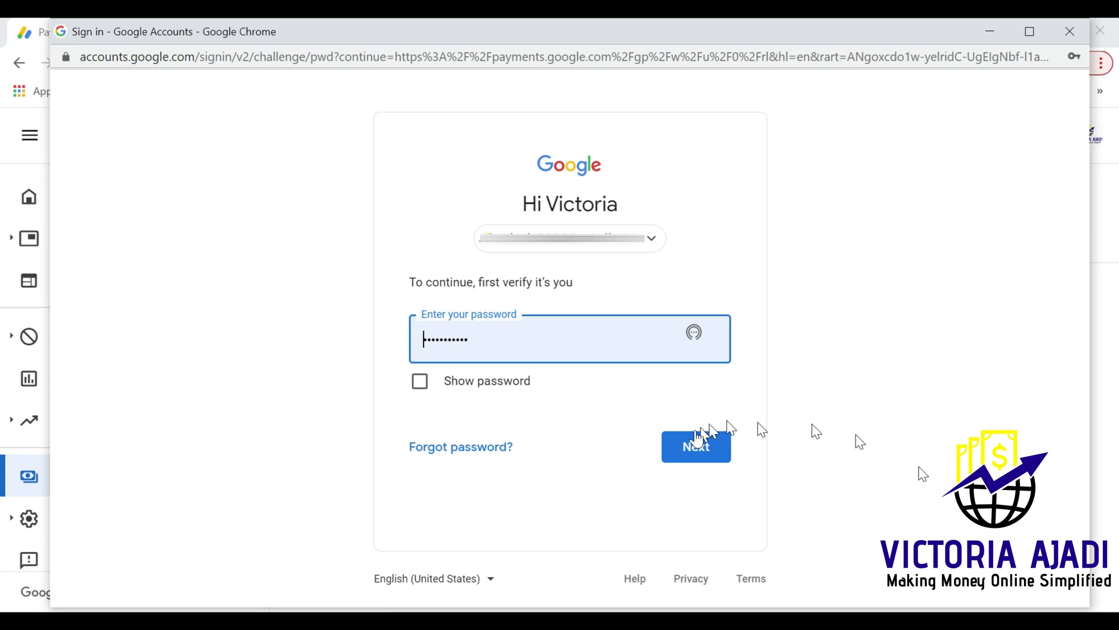
left_click(708, 451)
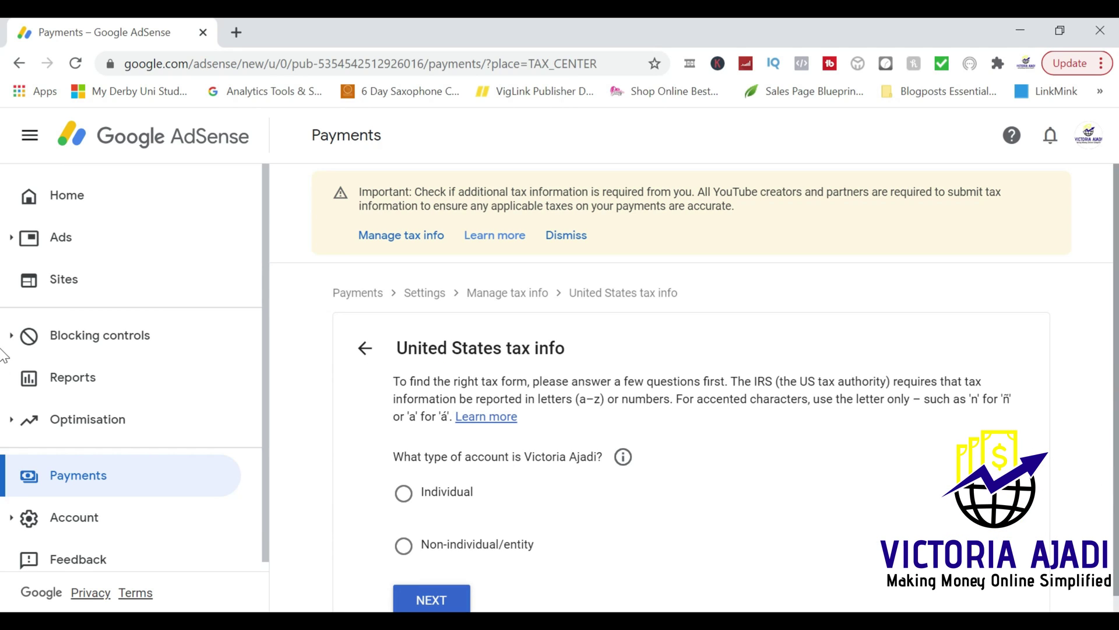
Set the account type to Individual and answer No to being a citizen or resident of the United States
scroll(2, 356, "down", 1)
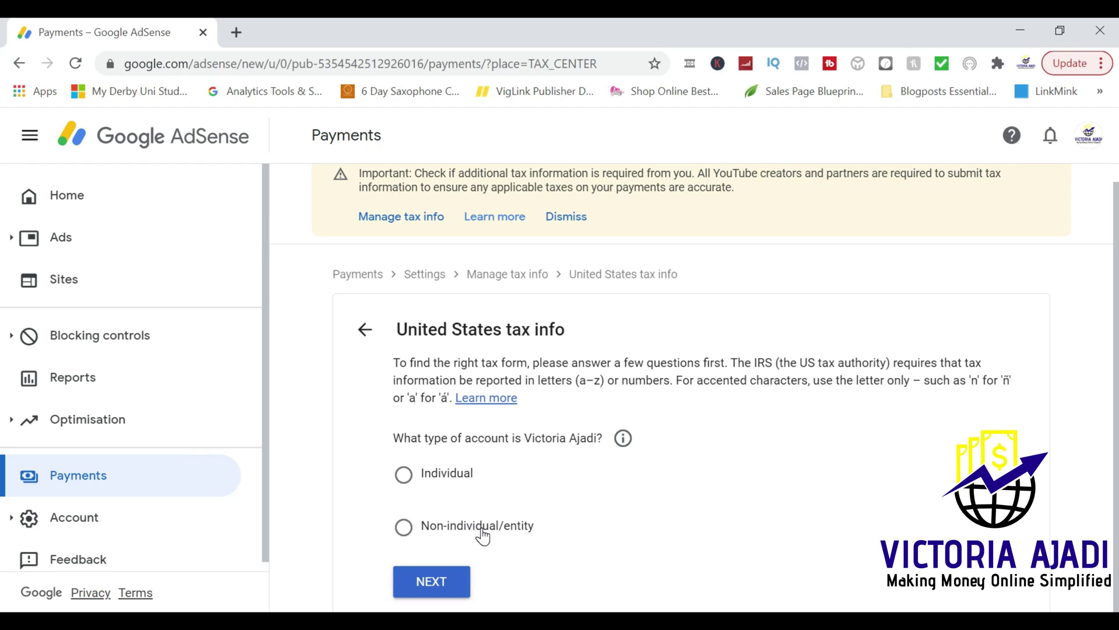
left_click(414, 473)
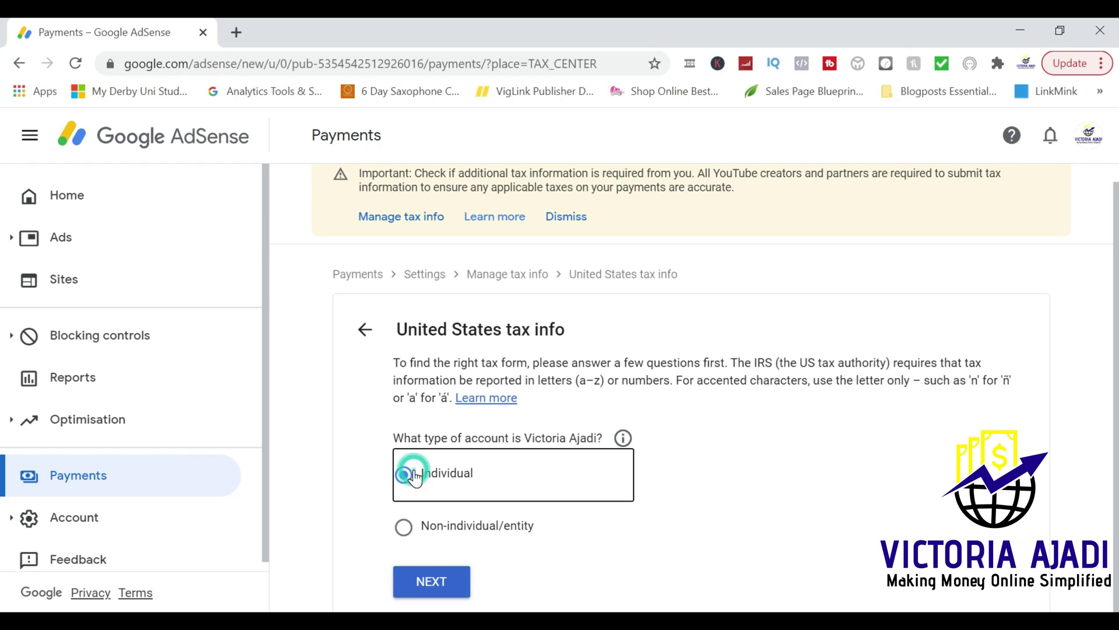
left_click(425, 587)
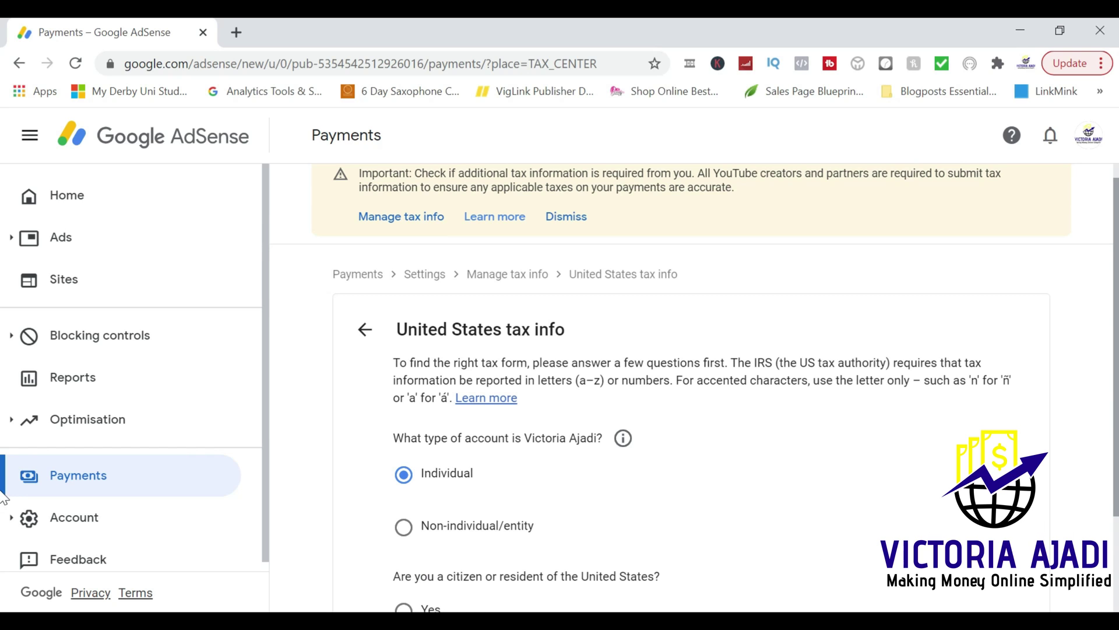
scroll(1114, 494, "down", 2)
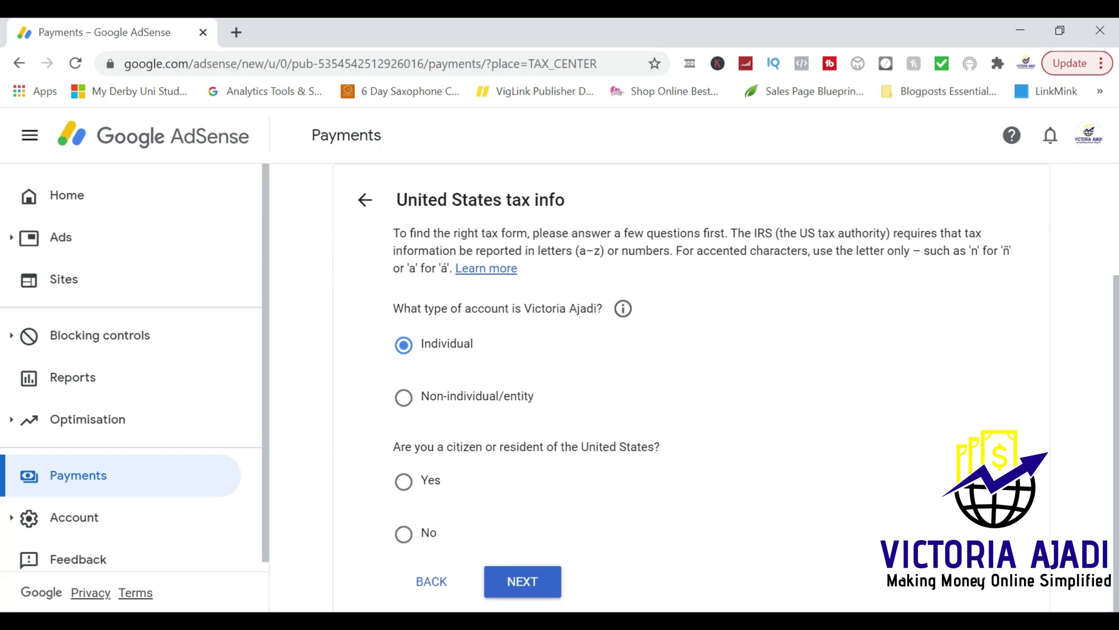
left_click(404, 535)
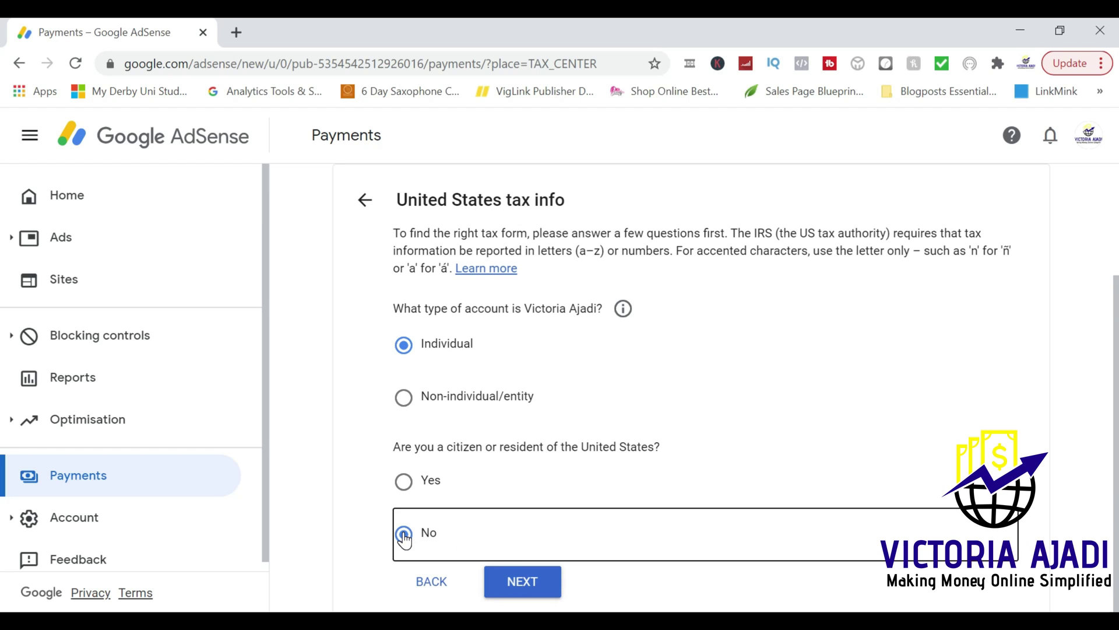
left_click(524, 585)
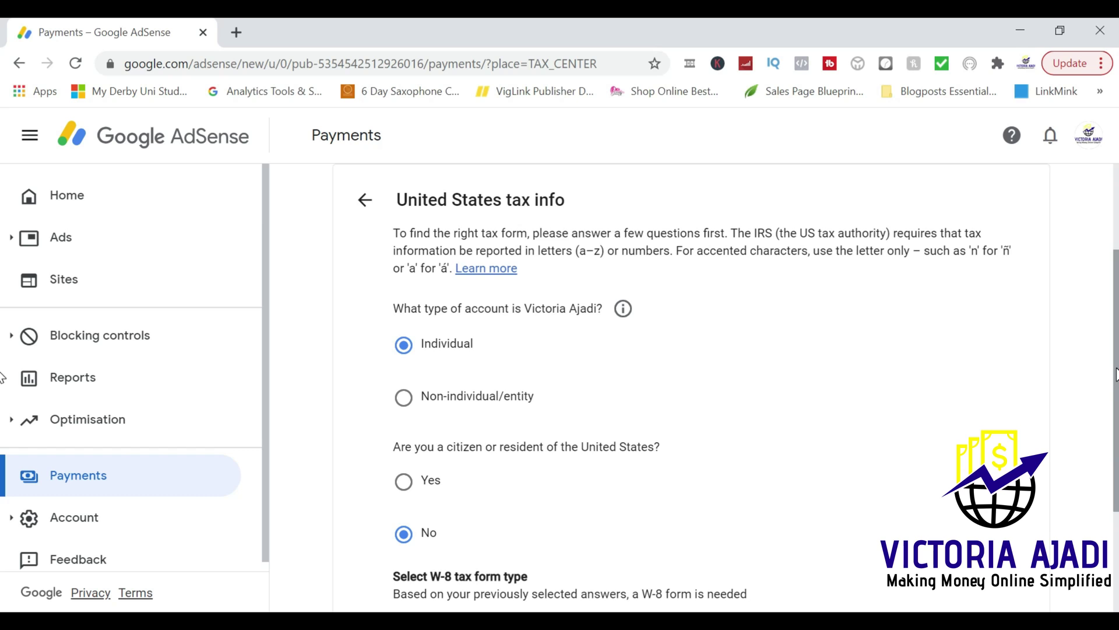
Choose W-8BEN as the W-8 tax form type and start the form
scroll(3, 377, "down", 3)
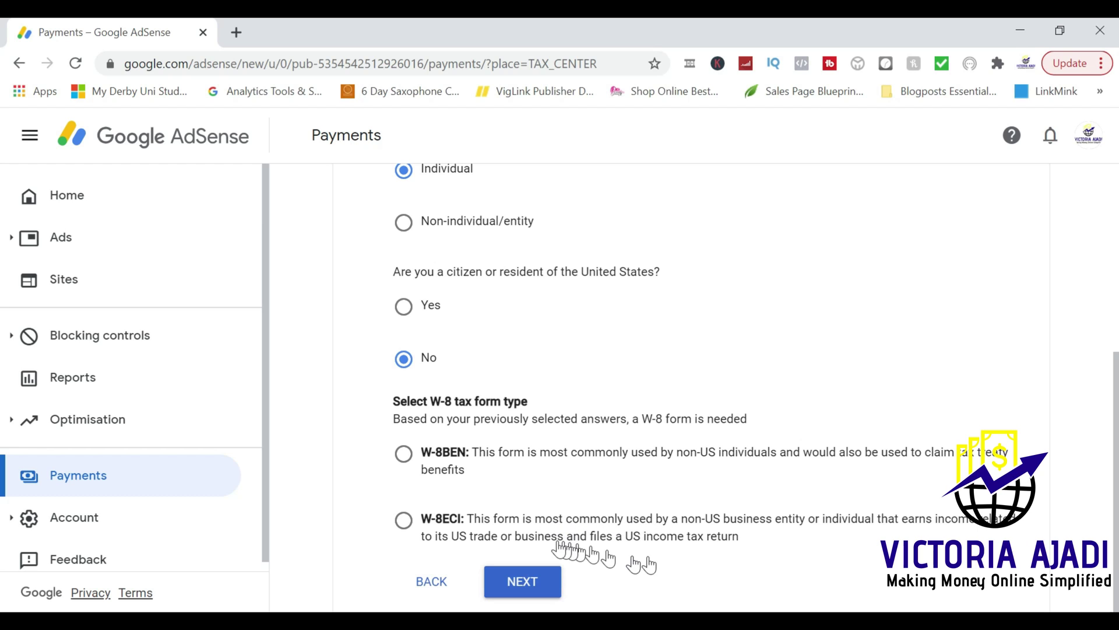
left_click(404, 457)
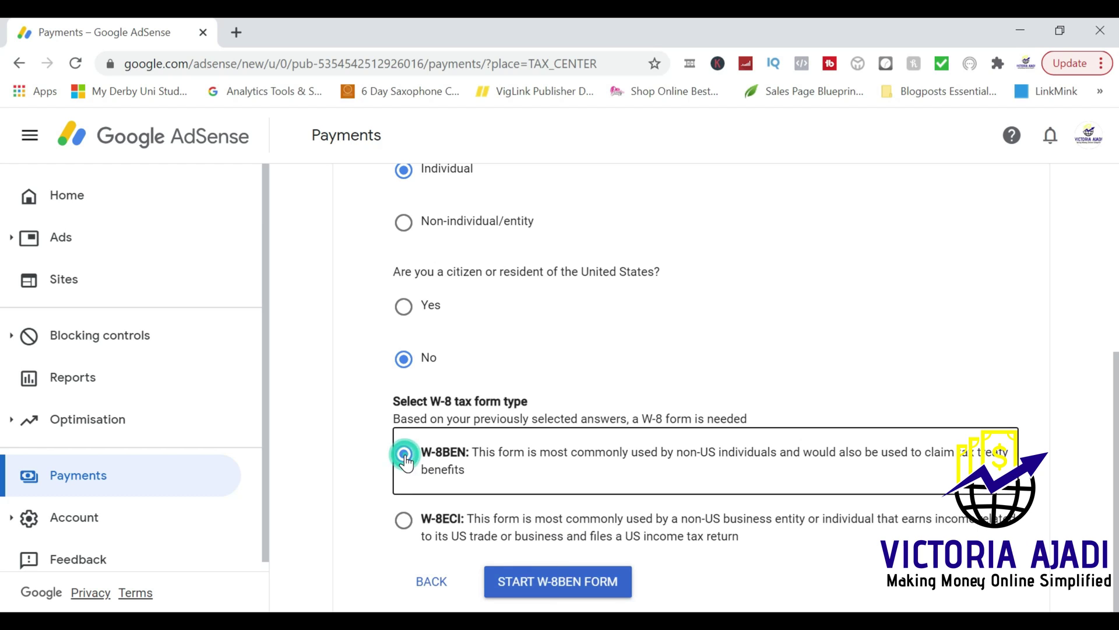
left_click(583, 581)
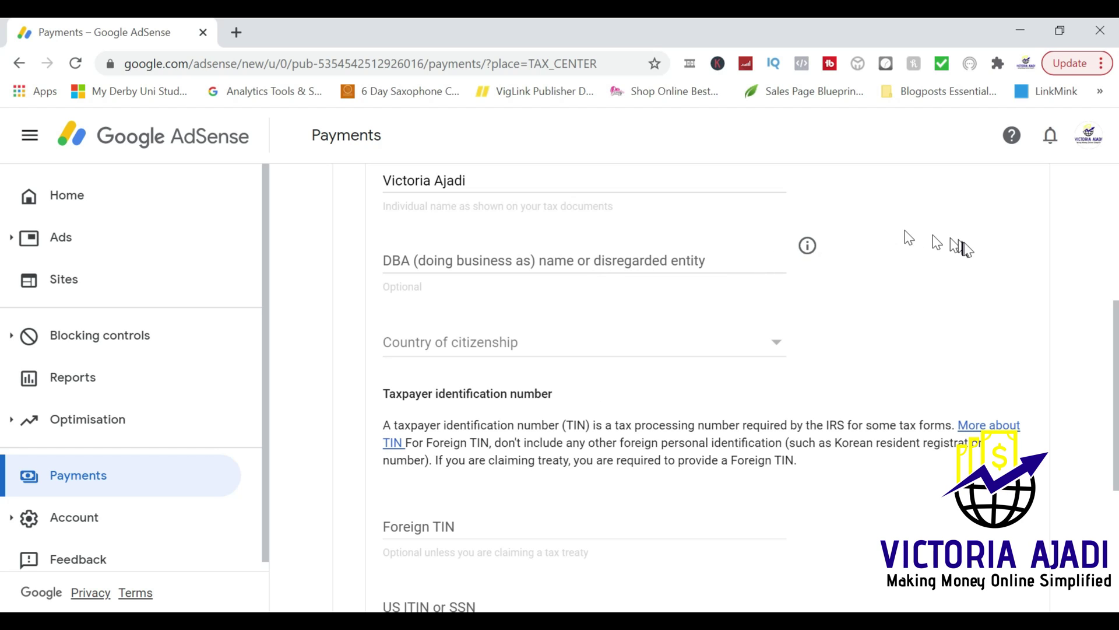
Set the country of citizenship to Nigeria in the tax identity section
mouse_move(1117, 322)
left_mouse_down()
mouse_move(1116, 184)
mouse_move(1117, 357)
left_mouse_up()
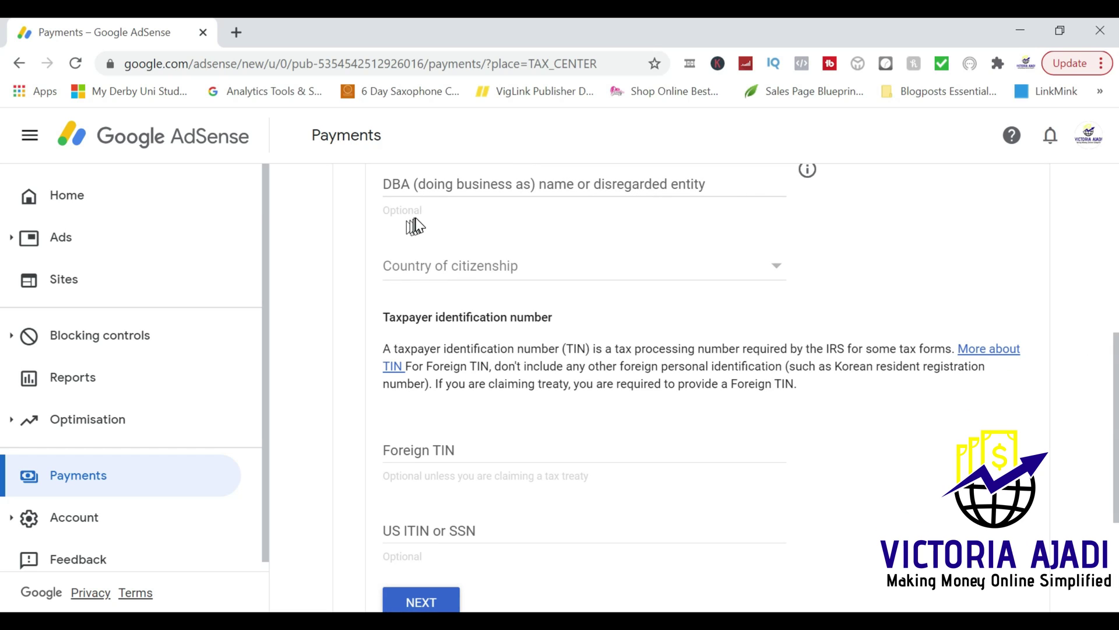
left_click(494, 279)
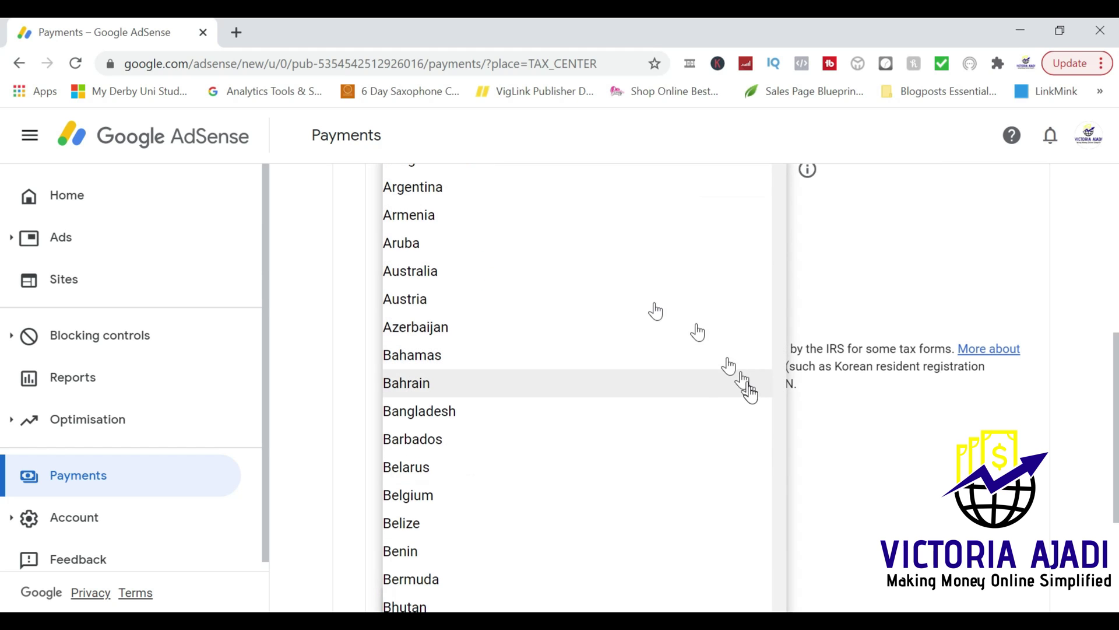
left_click(781, 443)
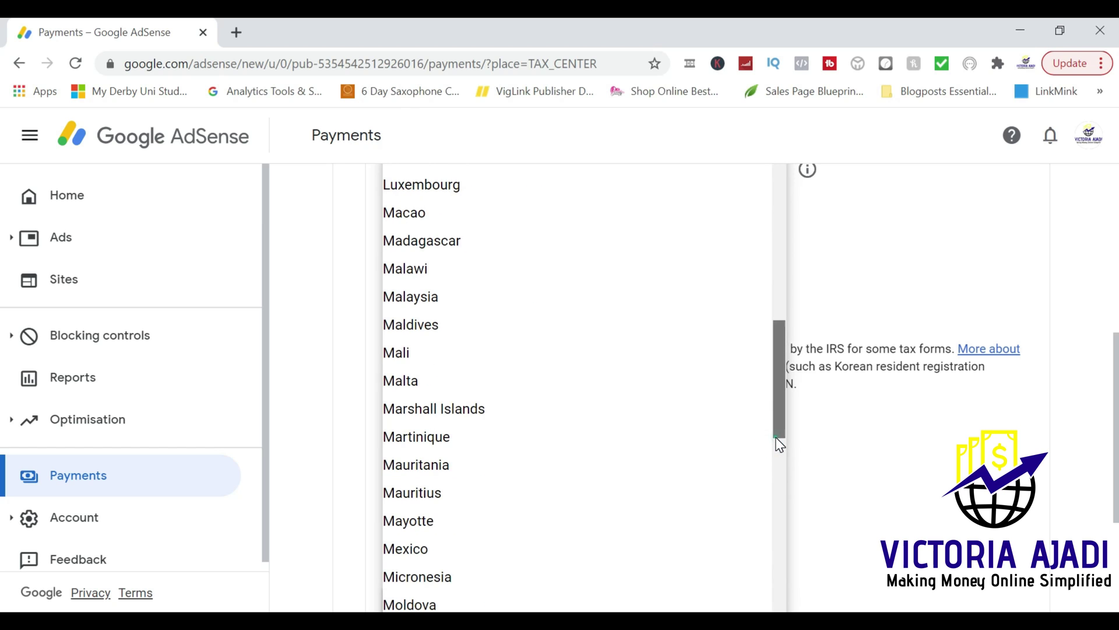
left_click(779, 467)
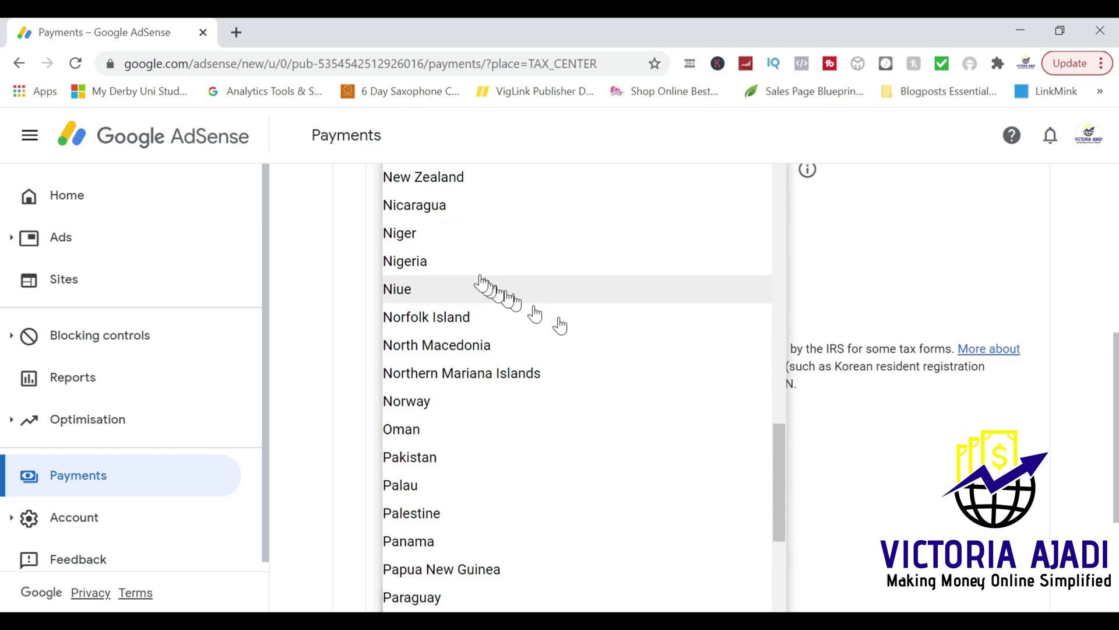
left_click(457, 266)
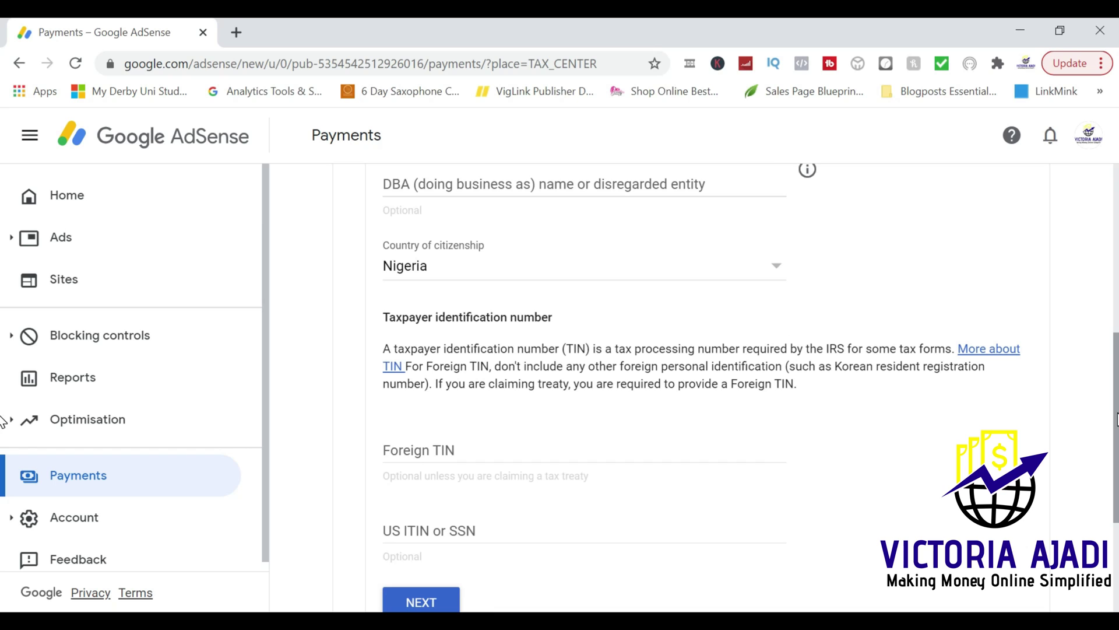
Enter the taxpayer's Foreign TIN and continue to the Address section
scroll(641, 350, "down", 4)
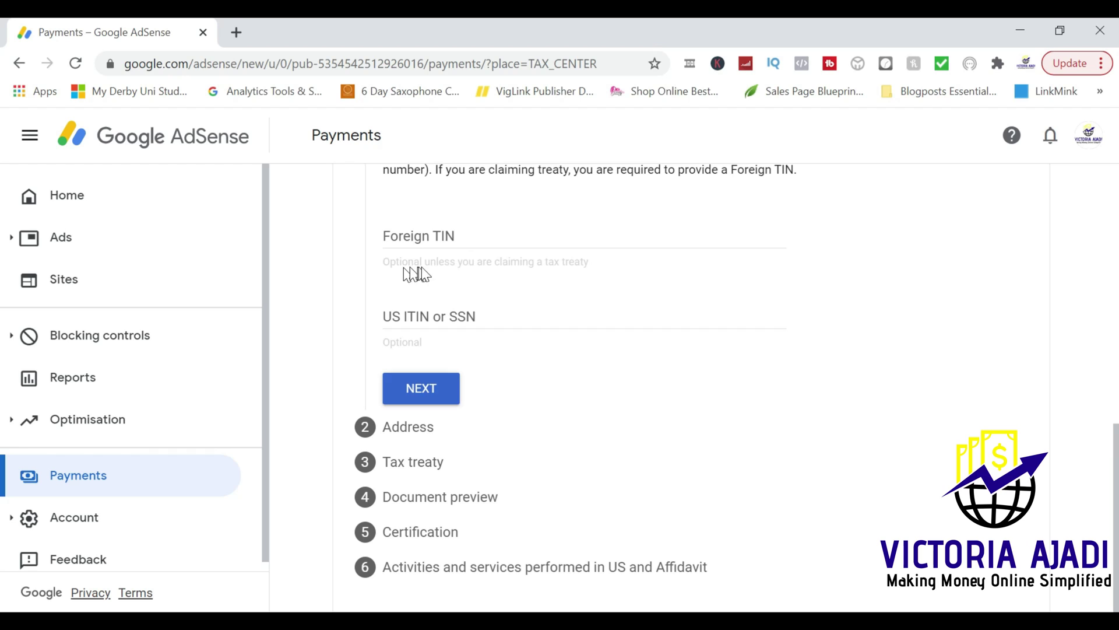
left_click(582, 267)
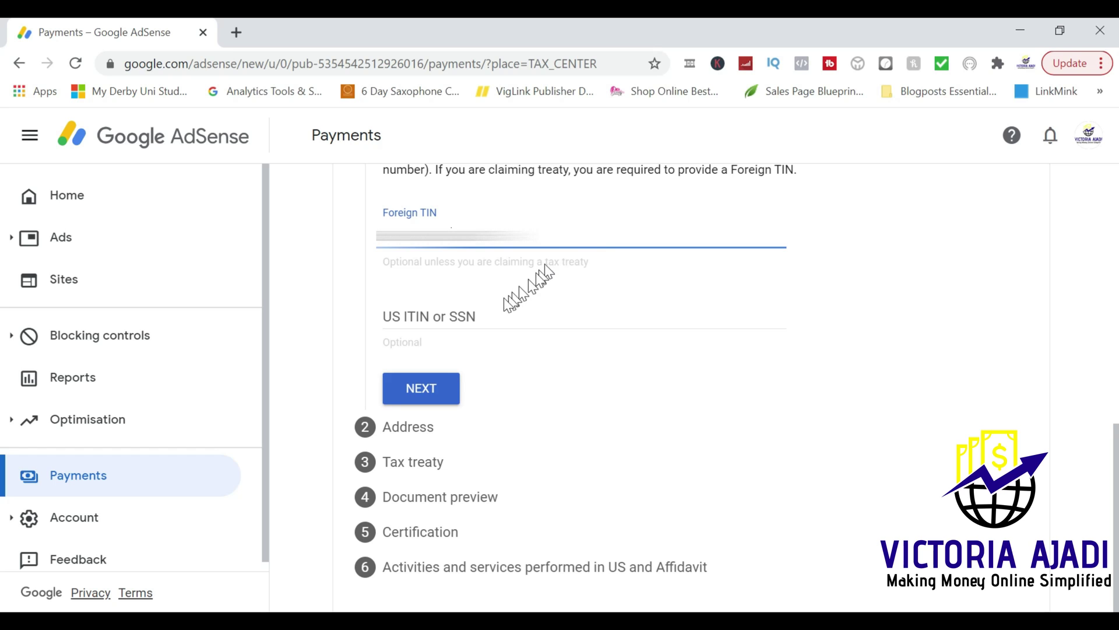
left_click(436, 390)
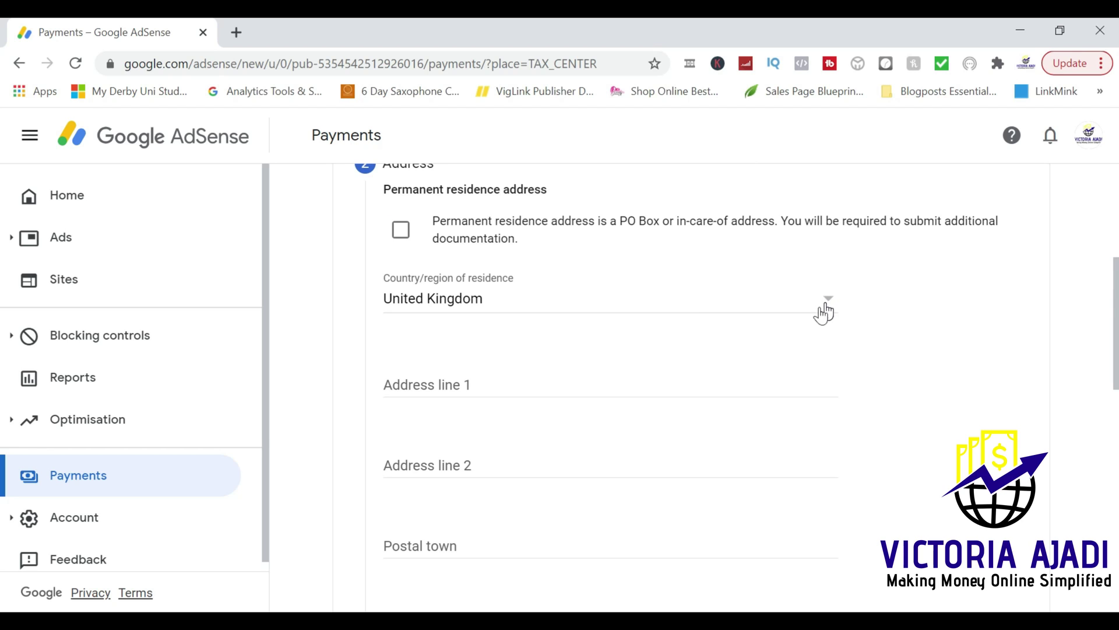
Fill in the permanent residence address, mark the postal address as the same, and continue to the Tax treaty section
left_click(566, 378)
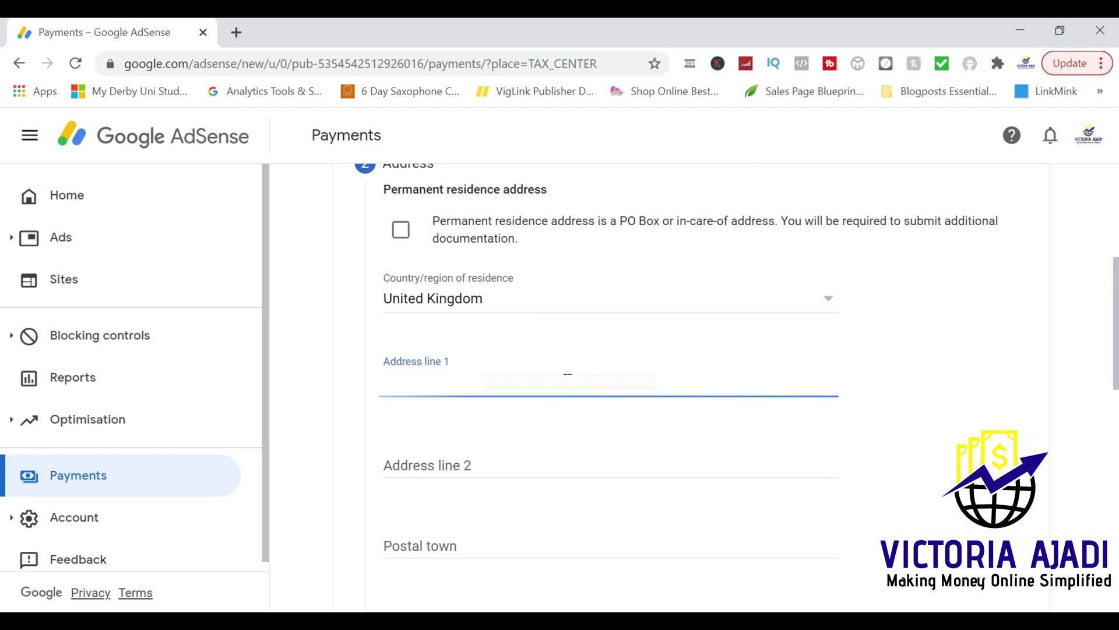
key("Caps_Lock")
key("Caps_Lock")
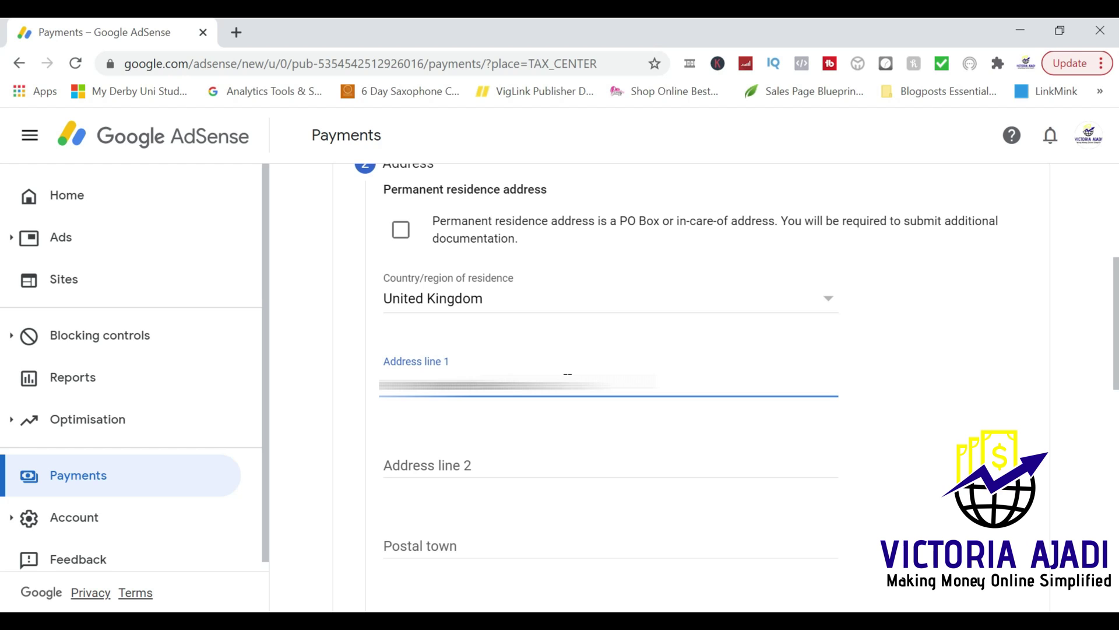
left_click(562, 546)
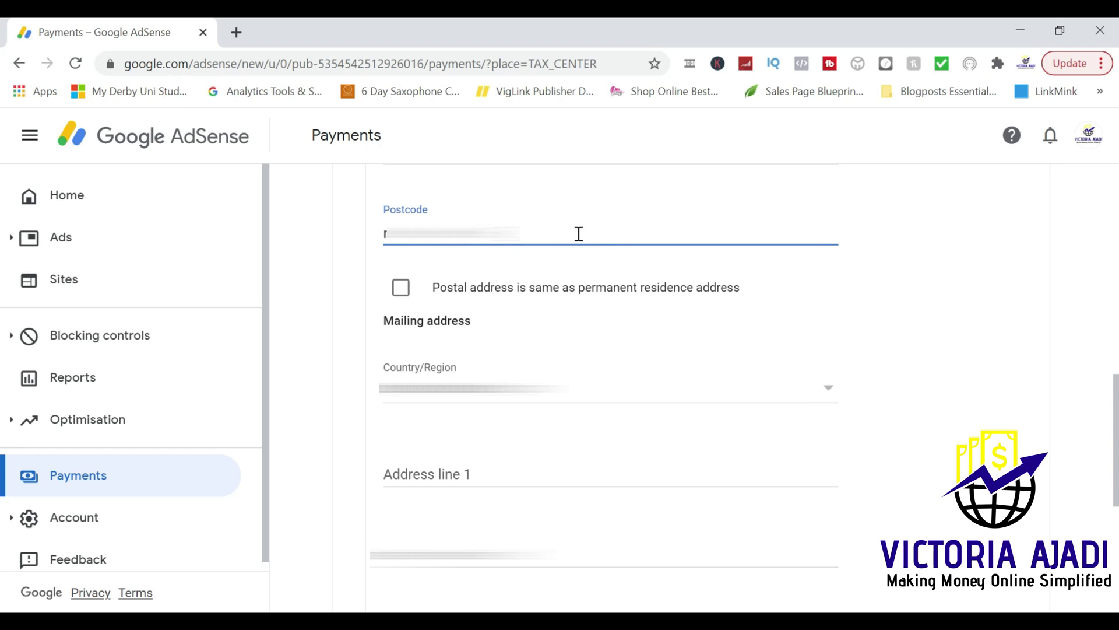
left_click(482, 297)
left_click(537, 460)
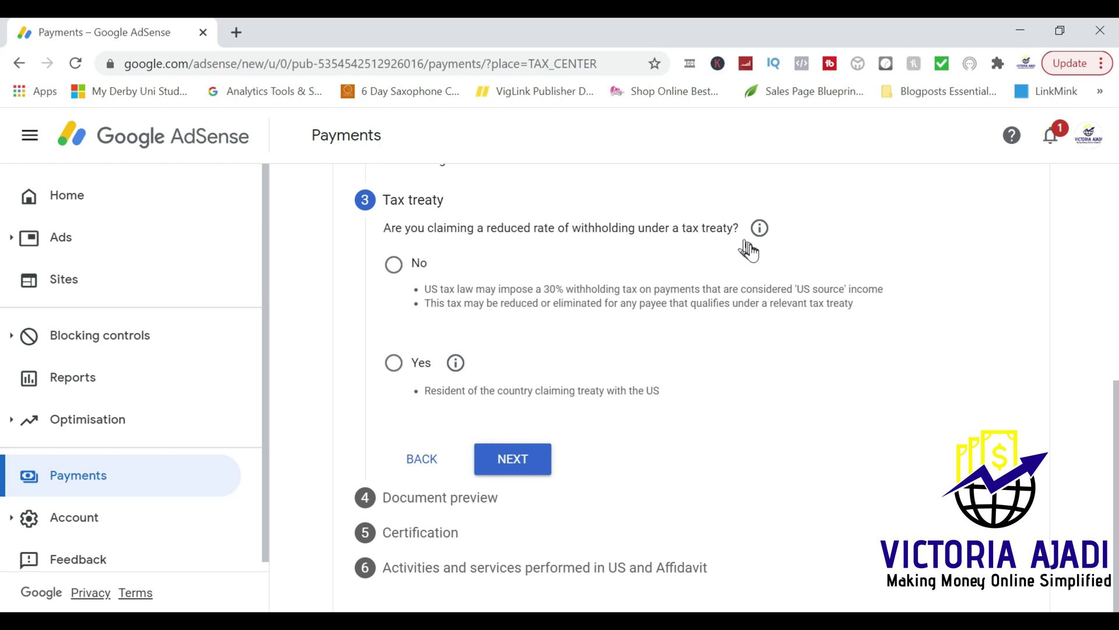
Answer Yes to claiming a reduced withholding rate under a tax treaty and set the treaty country to United Kingdom
left_click(394, 364)
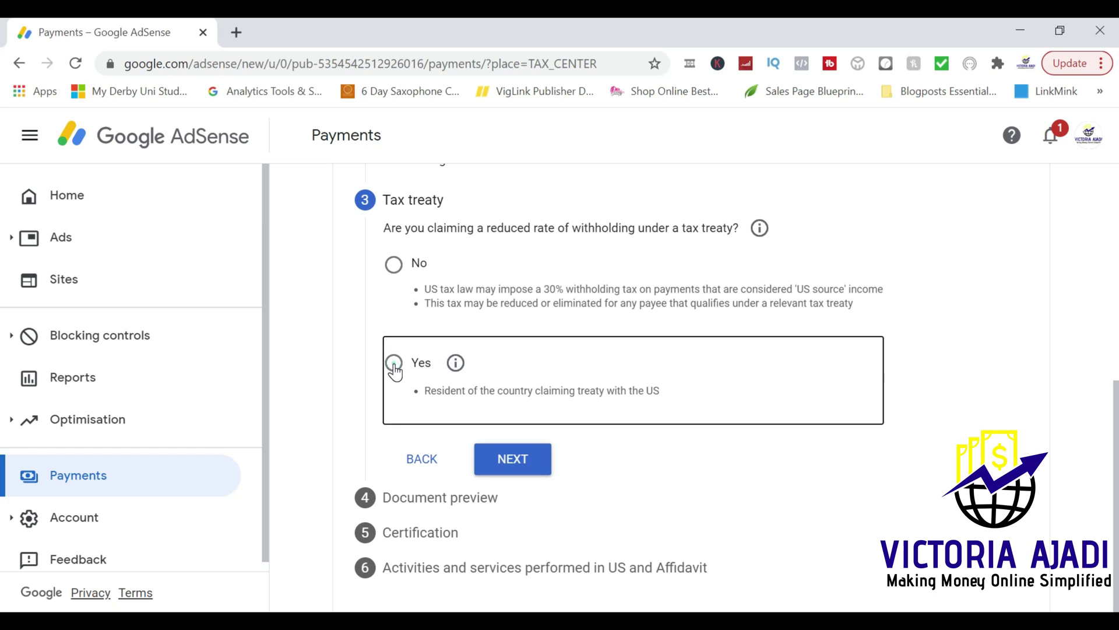
left_click(533, 475)
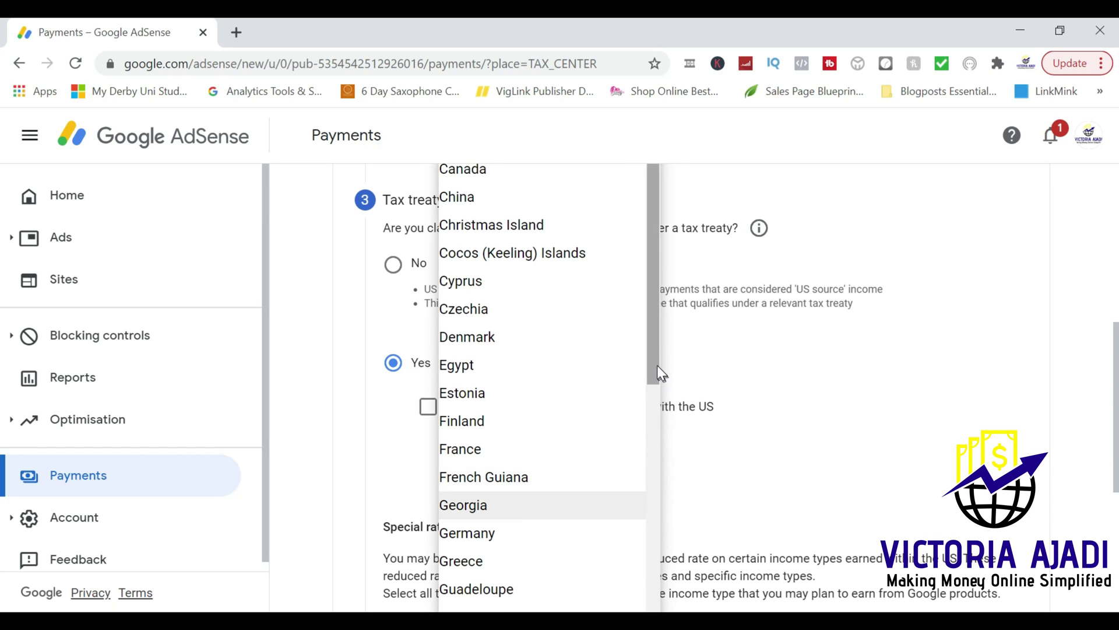
left_click_drag(1114, 484, 1110, 606)
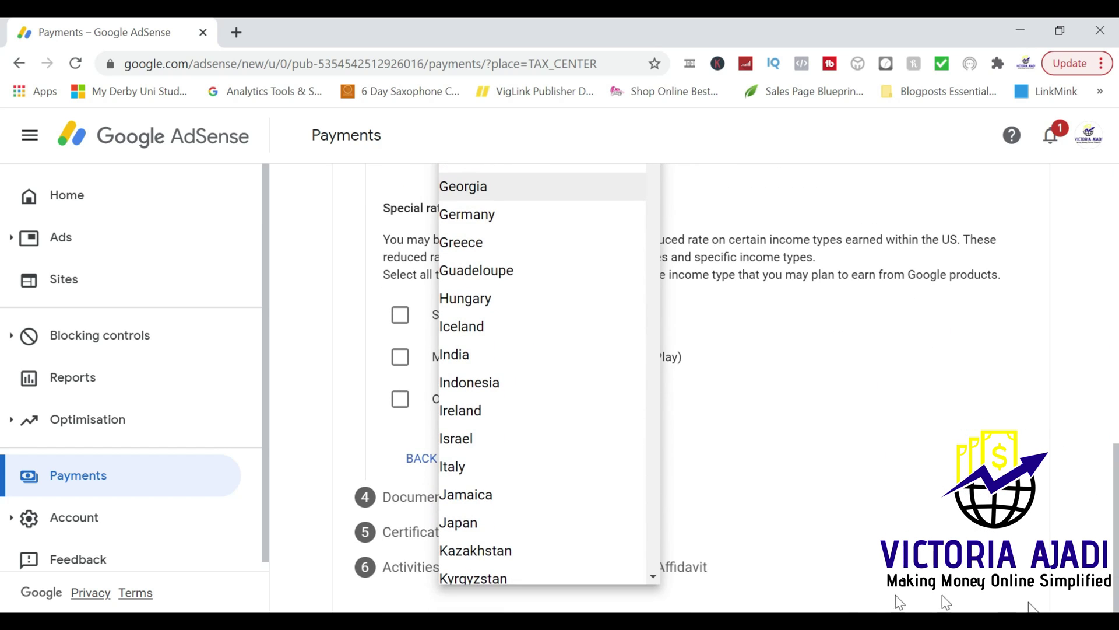
scroll(656, 564, "down", 15)
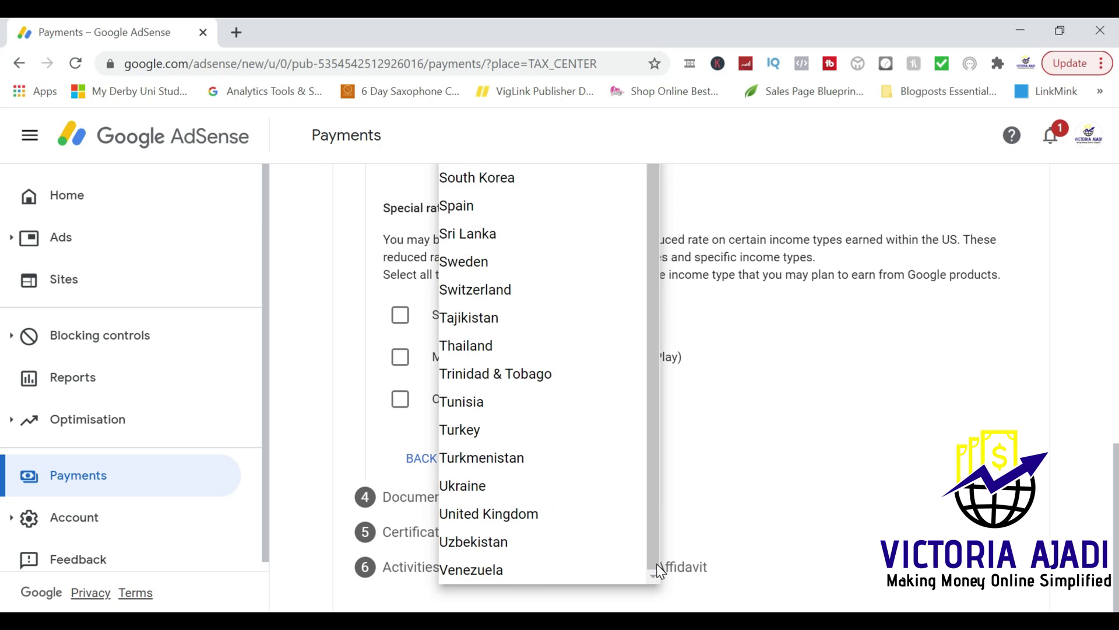
left_click(519, 514)
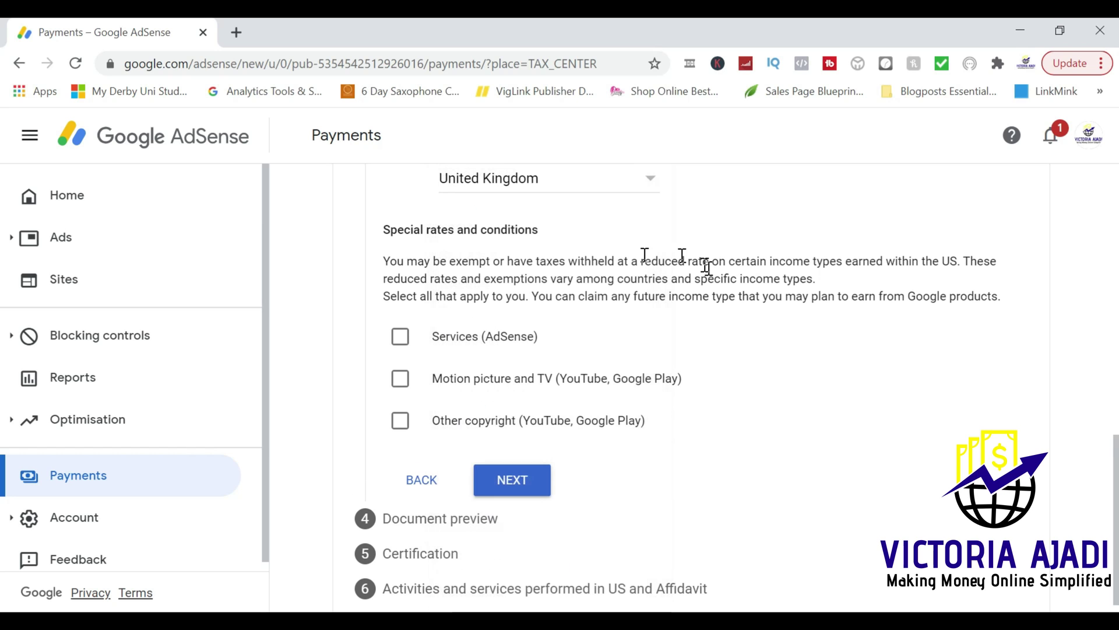
Claim Services (AdSense) under Article 7 and paragraph 1 with 0% (reduced rate) withholding, and tick its treaty reason
left_click(399, 339)
left_click(580, 417)
left_click(570, 432)
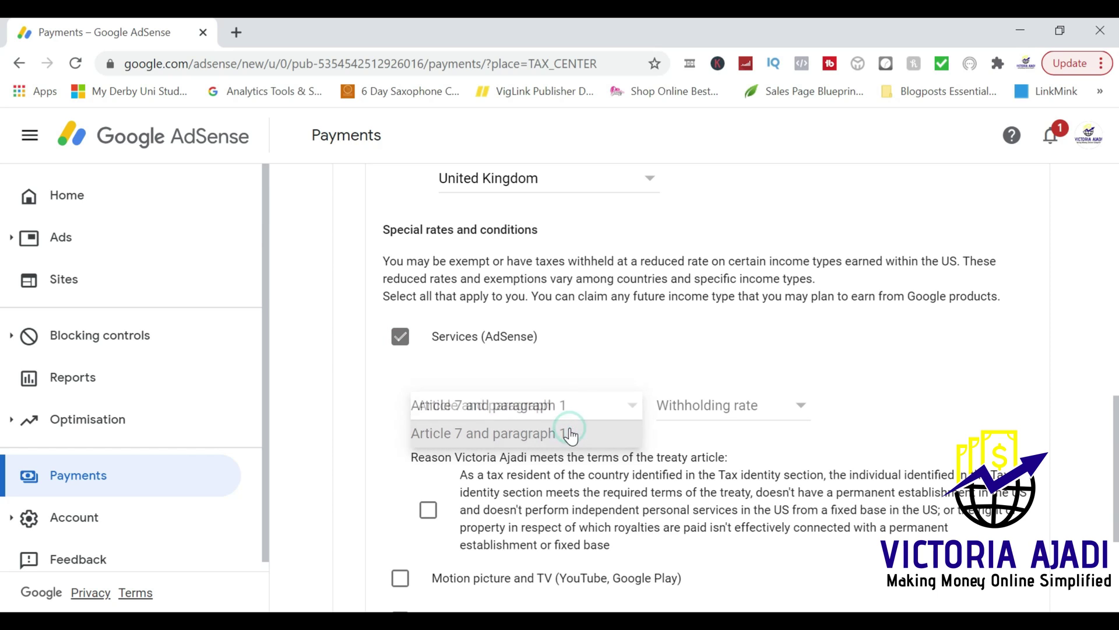
left_click(716, 402)
left_click(716, 442)
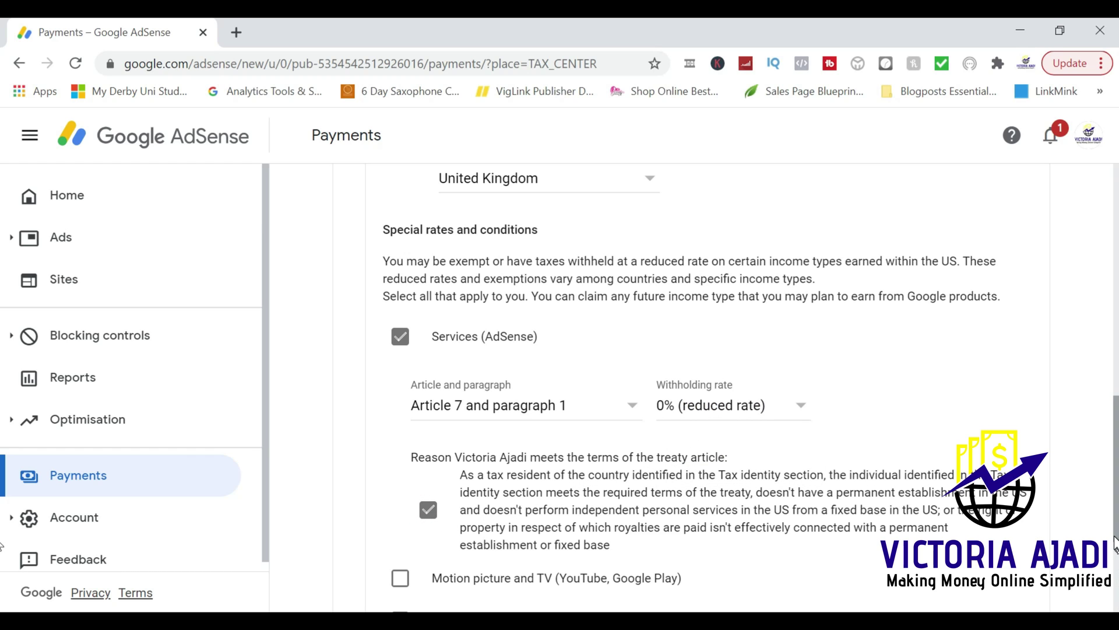
Declare residency of the country claiming a treaty with the US
left_click_drag(1114, 542, 1091, 464)
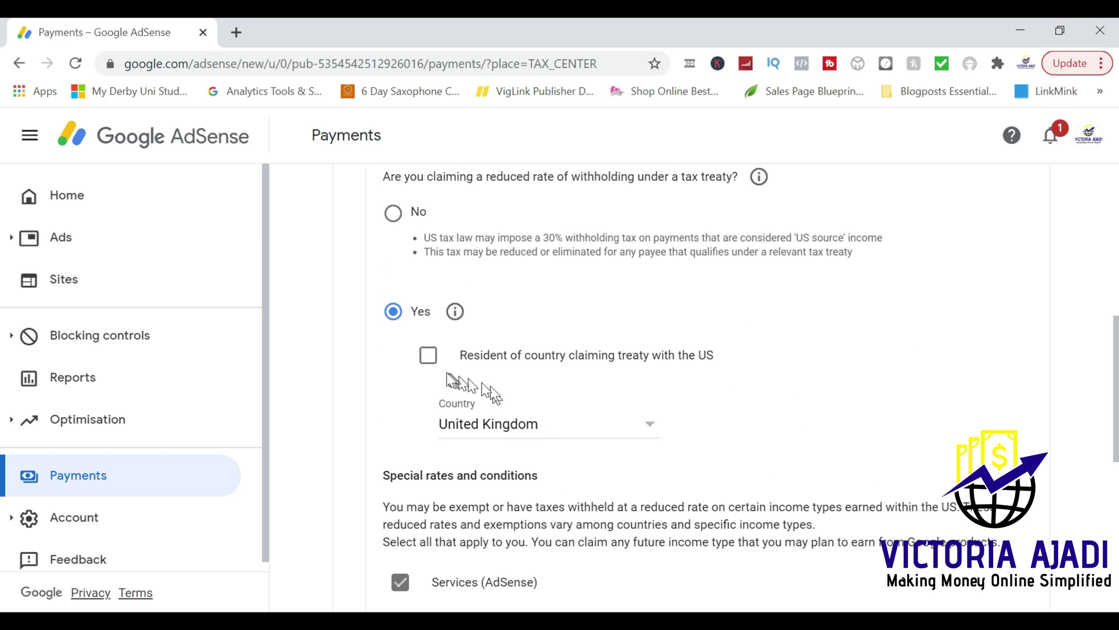
left_click(428, 359)
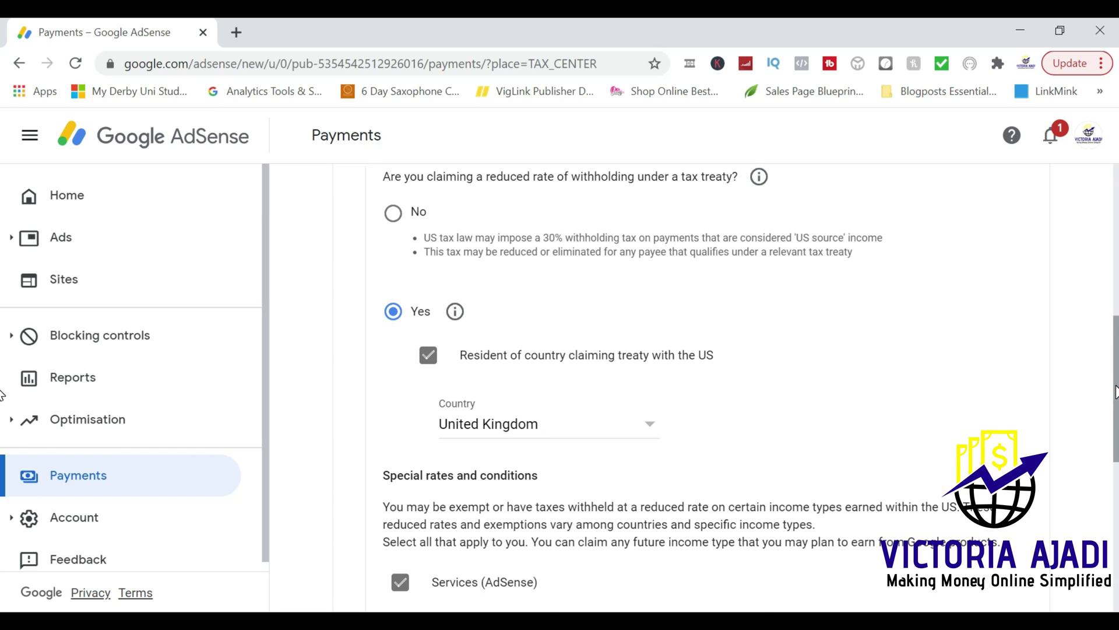
Claim Motion picture and TV (YouTube, Google Play) under Article 12 and paragraph 1 with 0% (reduced rate) withholding, and tick its treaty reason
left_click_drag(1115, 392, 1115, 403)
scroll(2, 408, "down", 7)
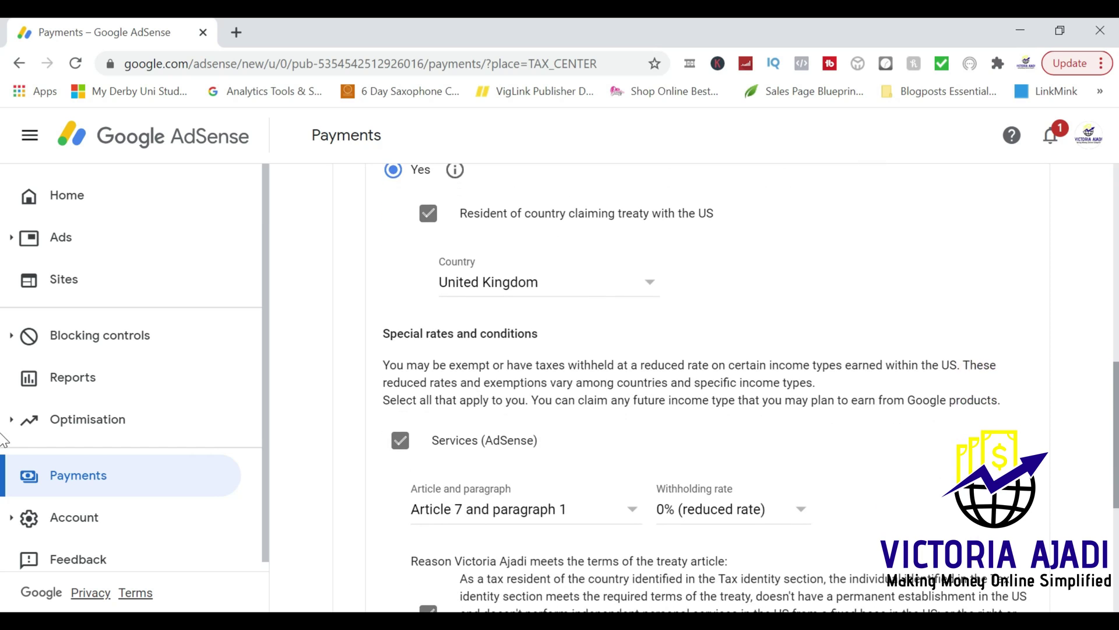
left_click_drag(1116, 533, 1116, 569)
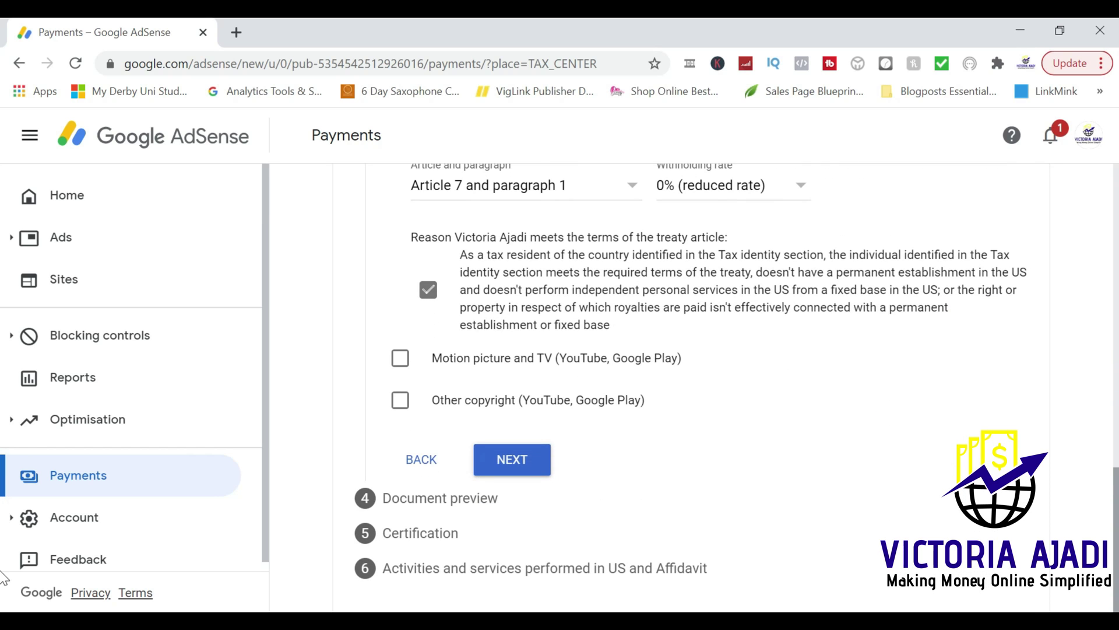
left_click(401, 360)
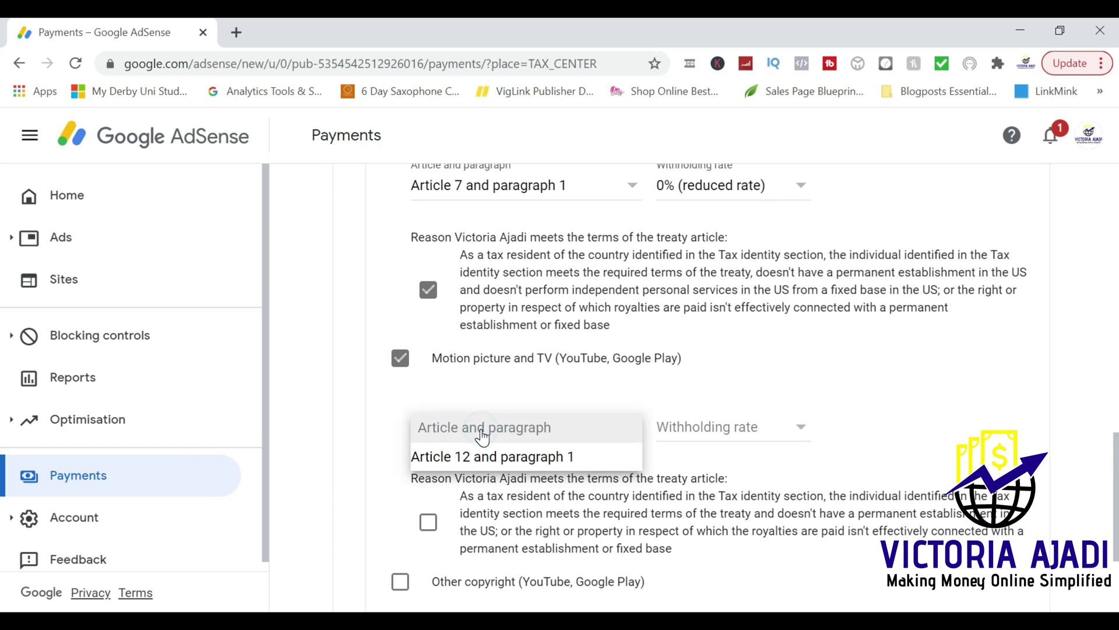
left_click(492, 453)
left_click(720, 426)
left_click(717, 455)
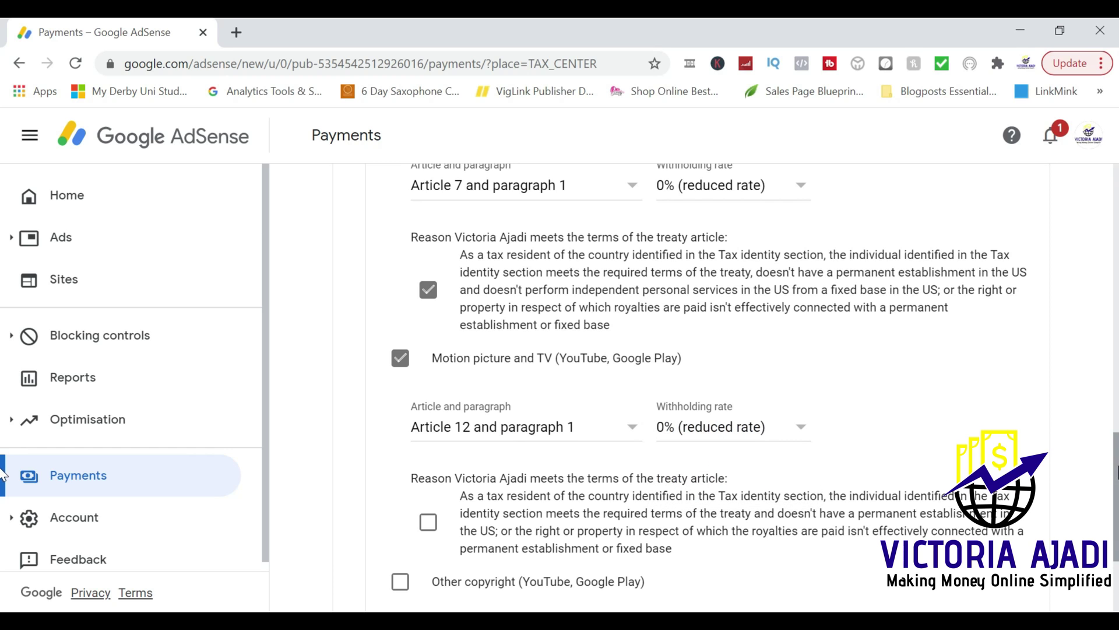
scroll(1, 475, "down", 3)
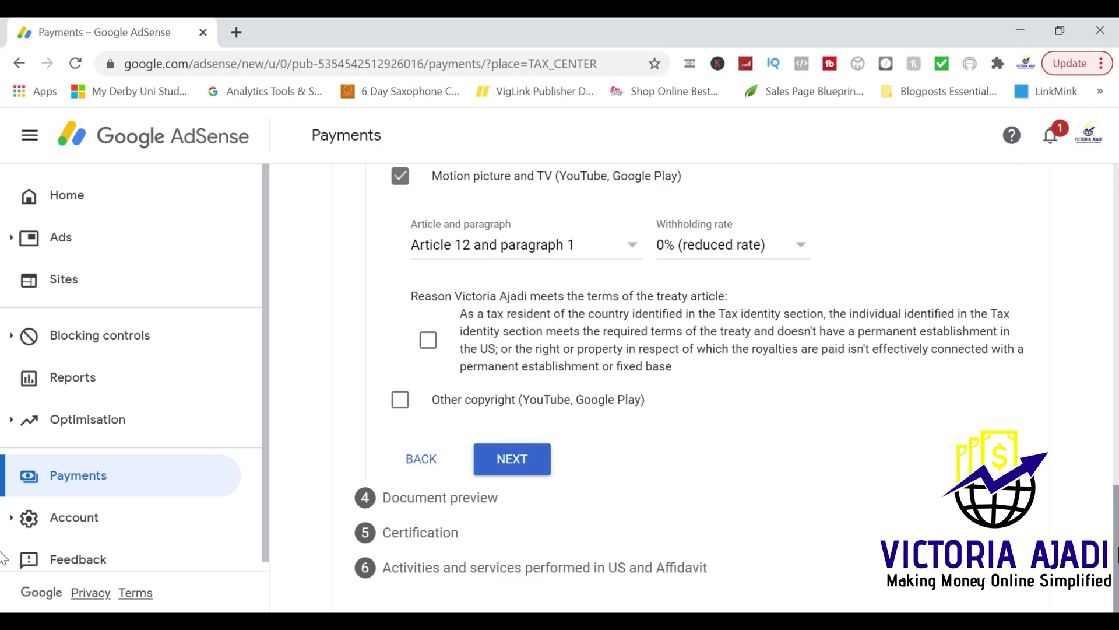
left_click(428, 341)
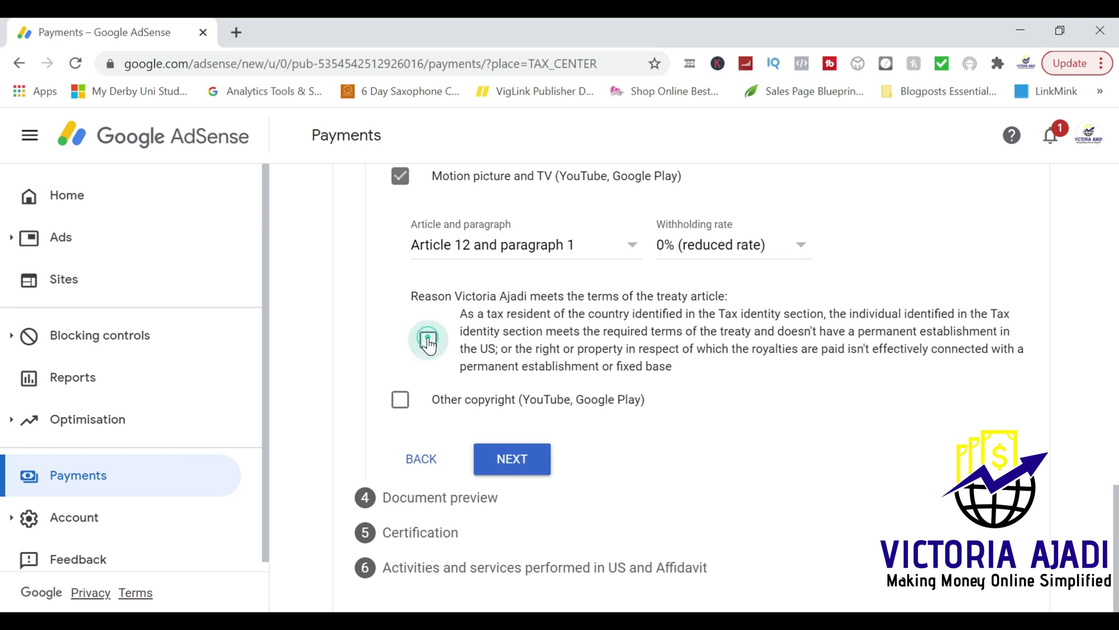
Claim Other copyright (YouTube, Google Play) under Article 12 and paragraph 1 with 0% (reduced rate) withholding, and tick its treaty reason
left_click(400, 402)
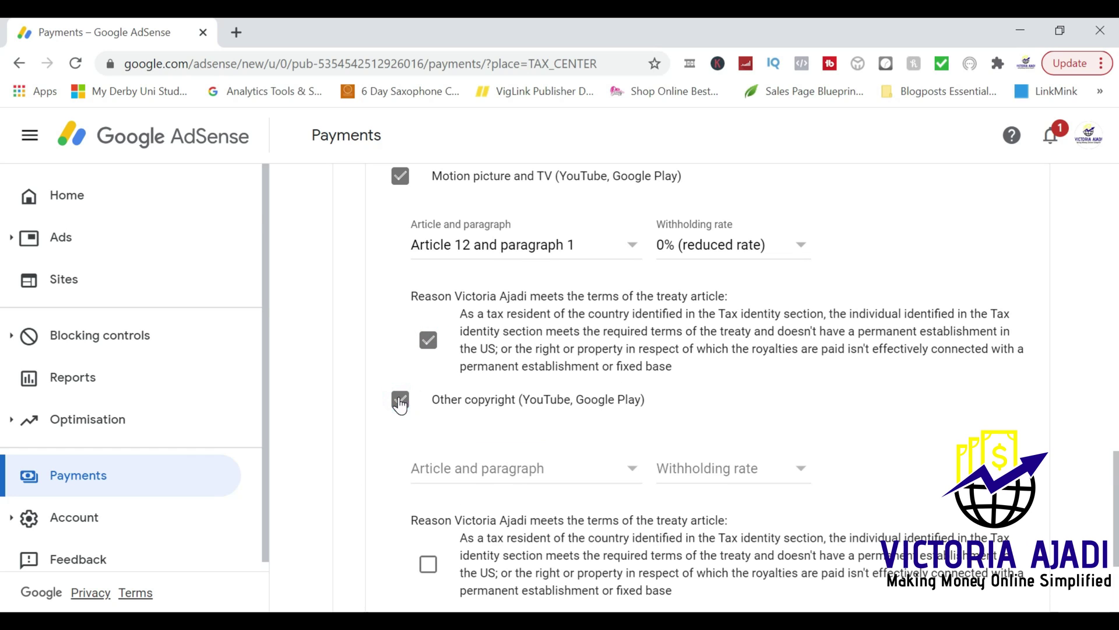
left_click(542, 472)
left_click(544, 496)
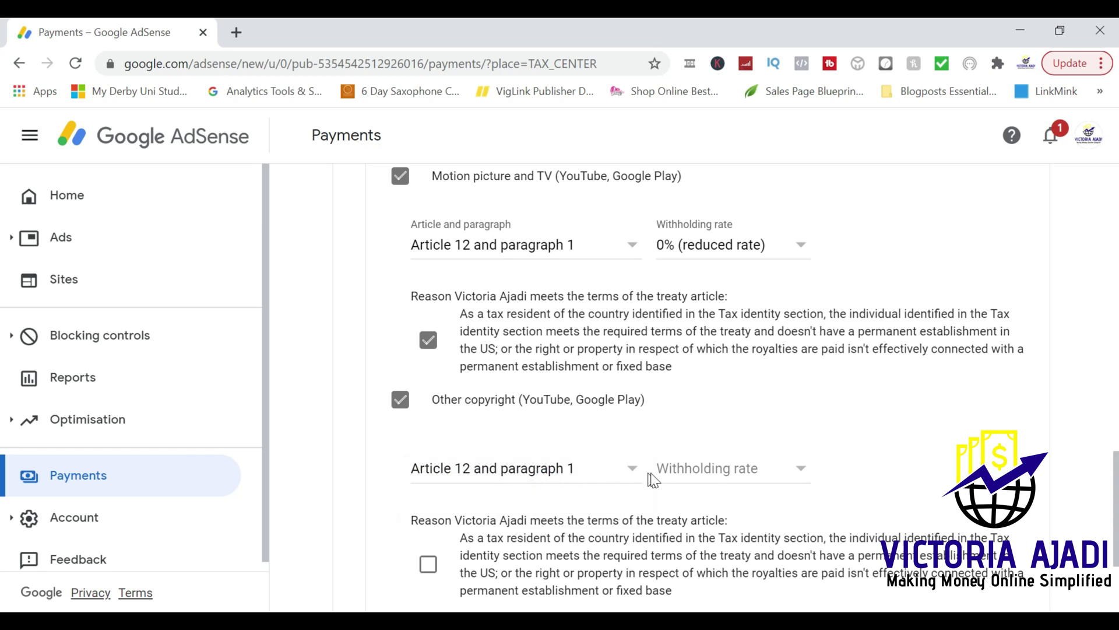
left_click(676, 477)
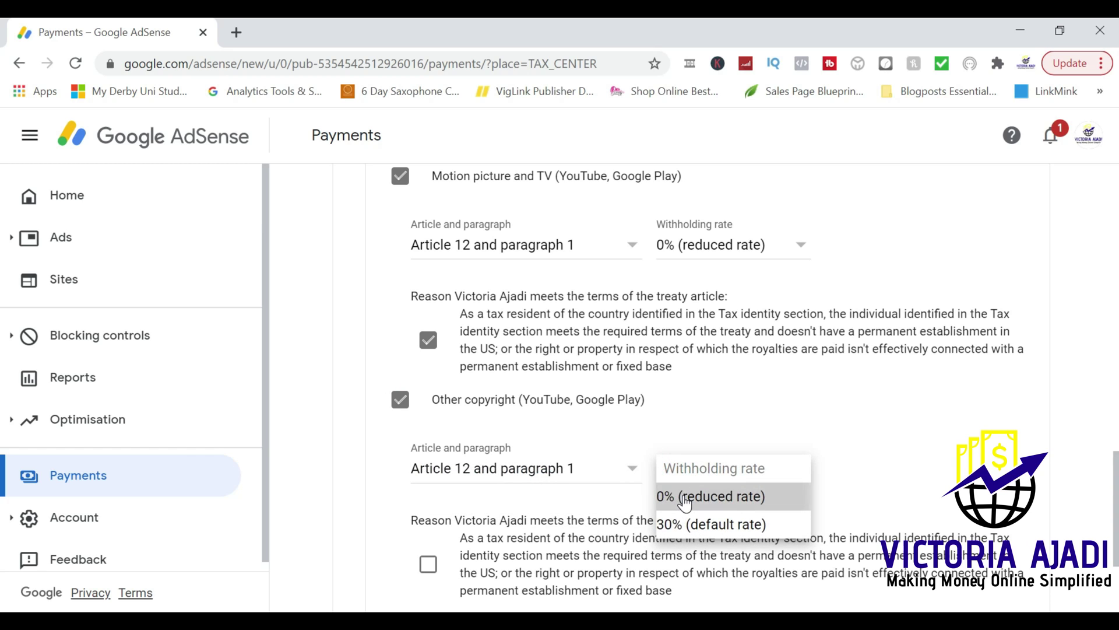
left_click(672, 494)
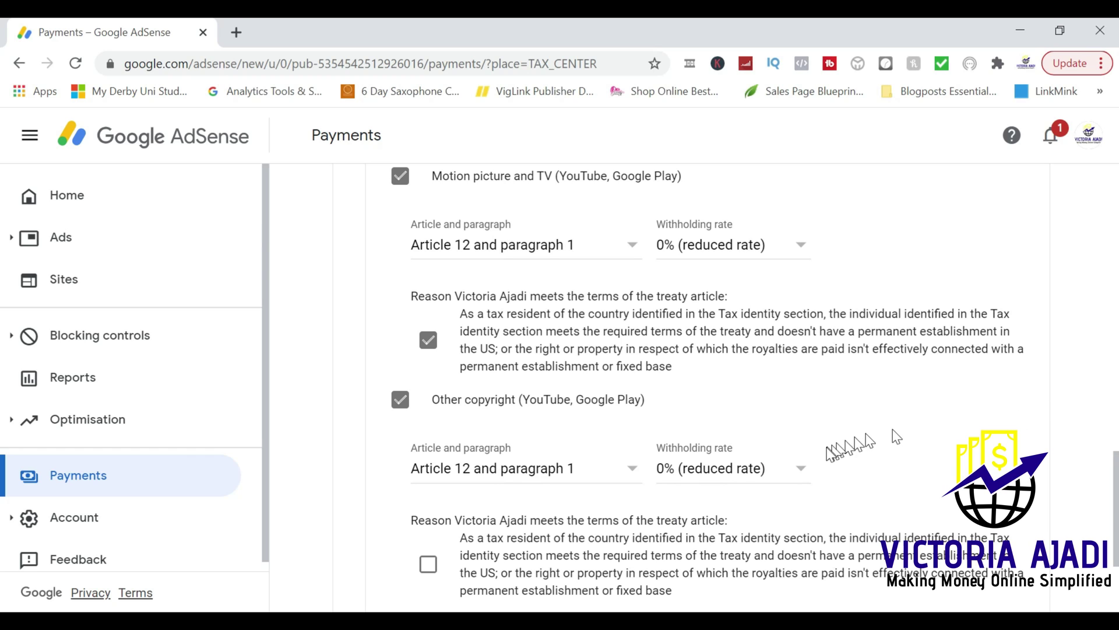
left_click(765, 482)
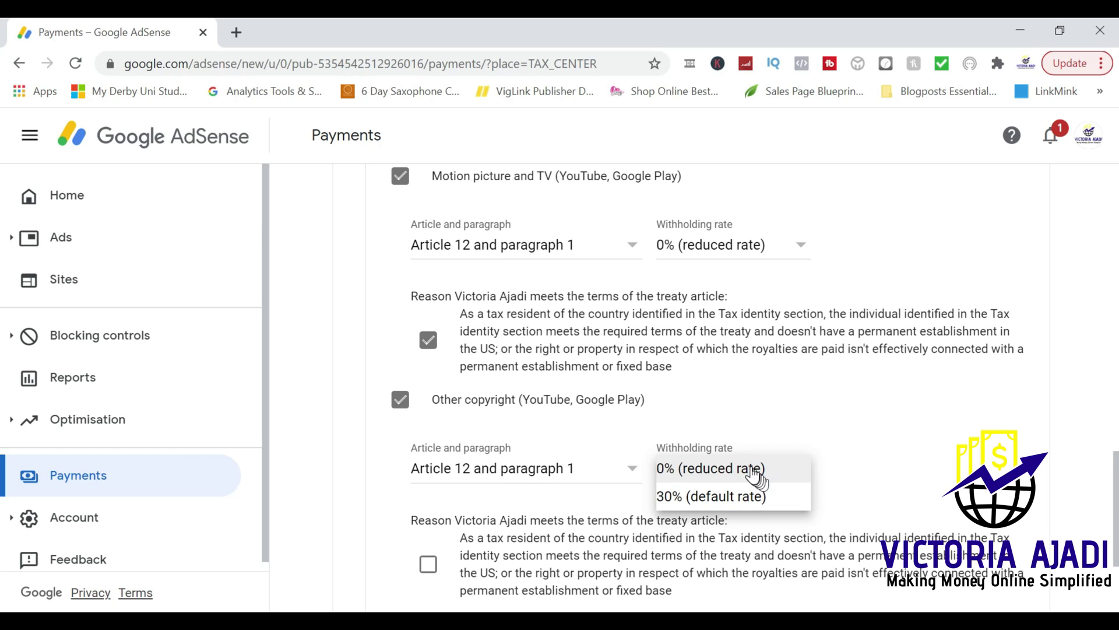
left_click(751, 468)
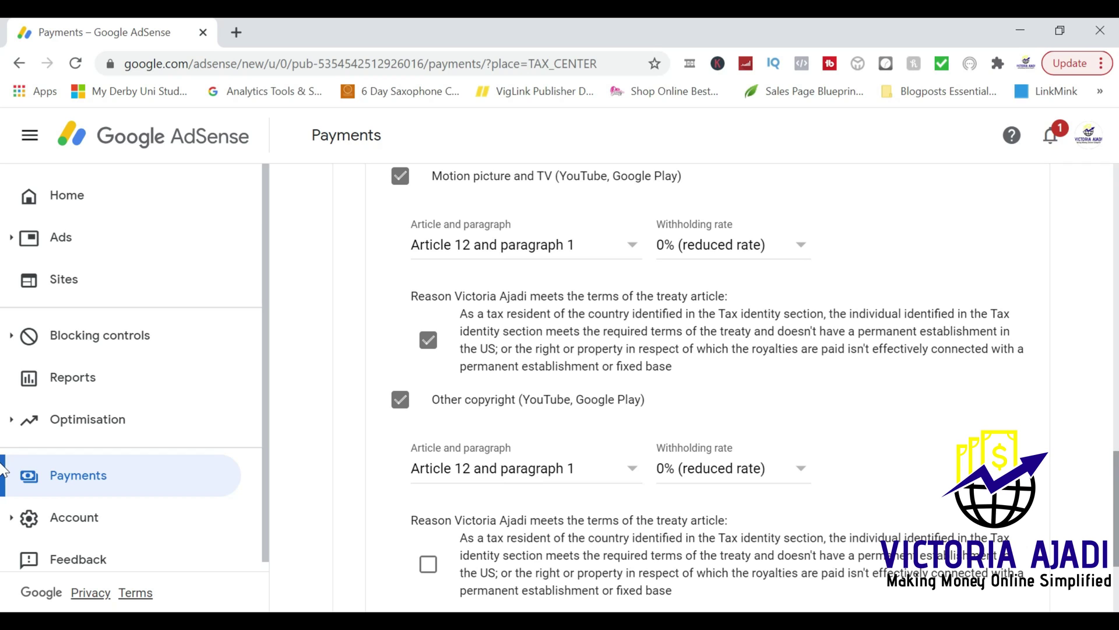
left_click_drag(1118, 468, 1118, 544)
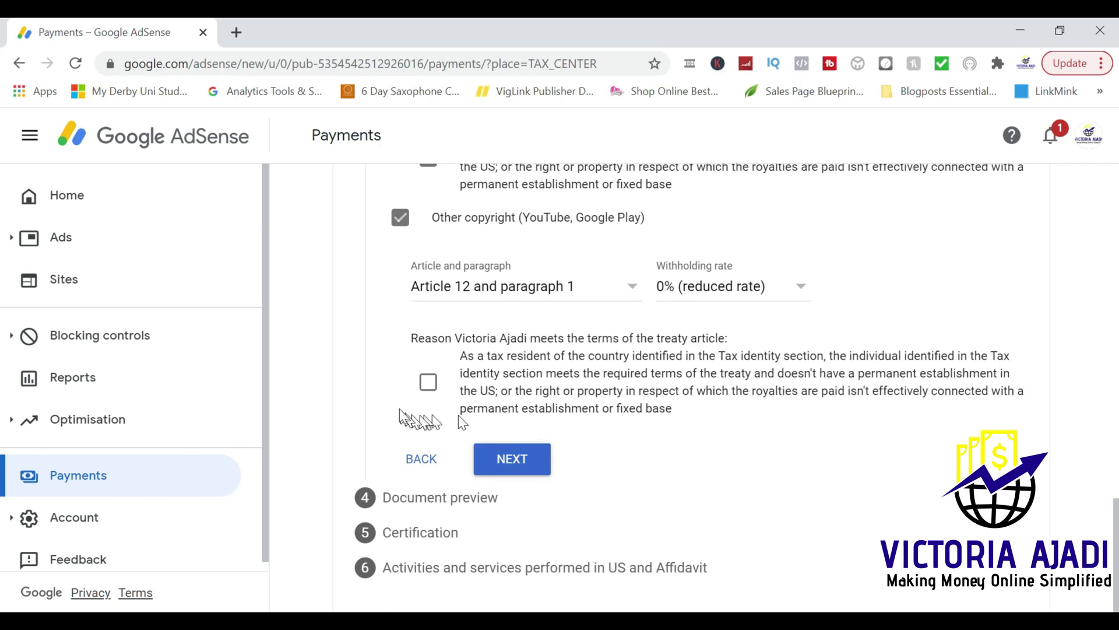
left_click(429, 382)
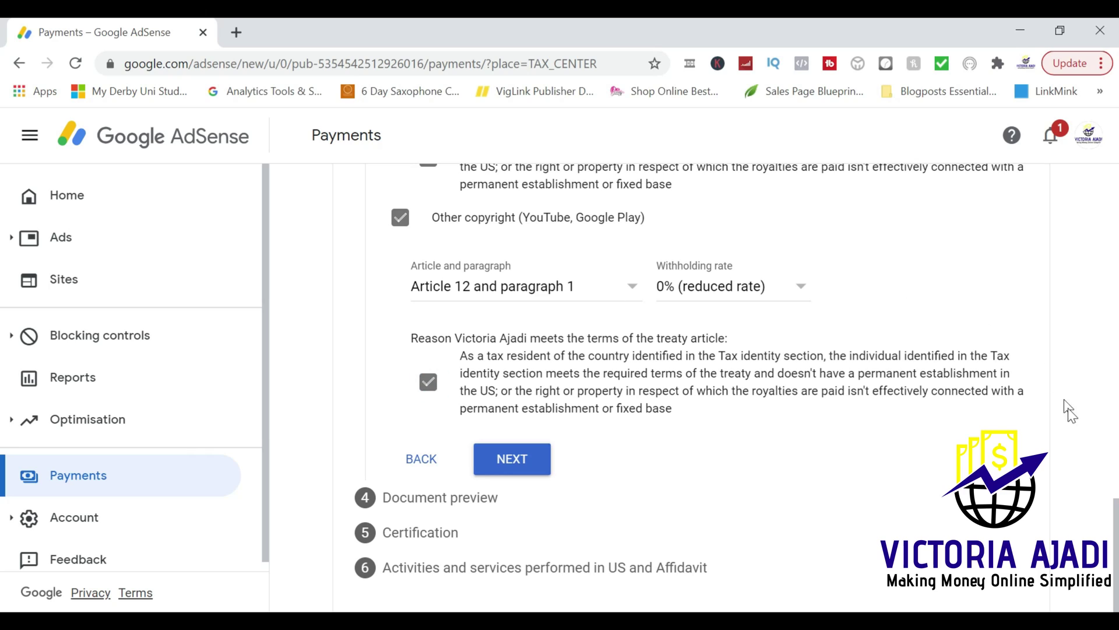
Proceed to the document preview and confirm the generated W-8BEN forms as reviewed, continuing to Certification
scroll(1068, 351, "up", 15)
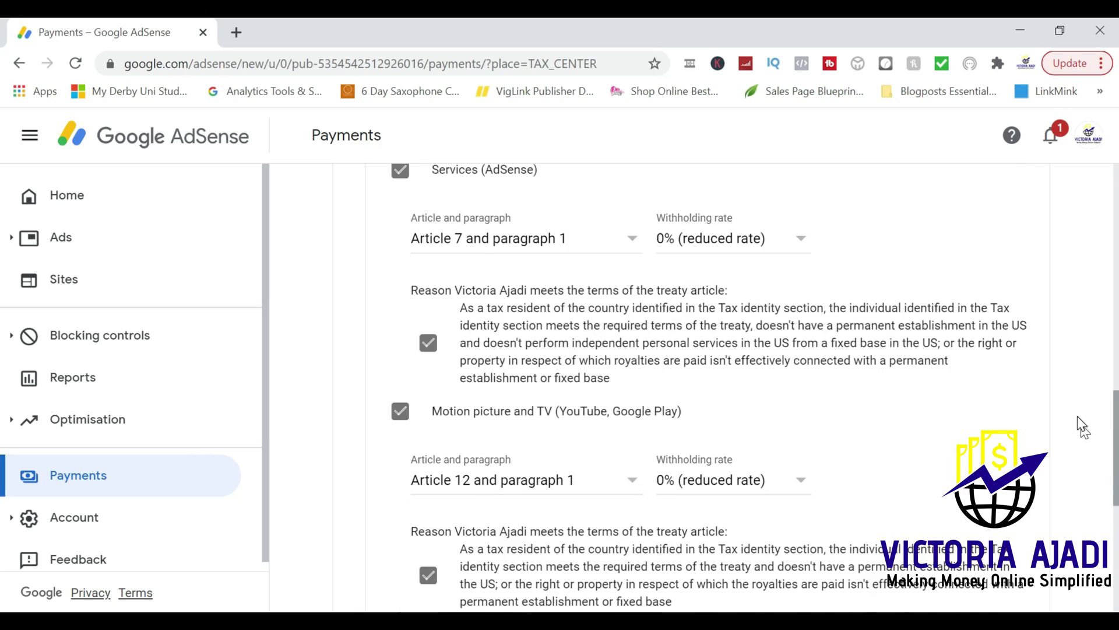
scroll(1073, 435, "down", 9)
scroll(1073, 434, "down", 6)
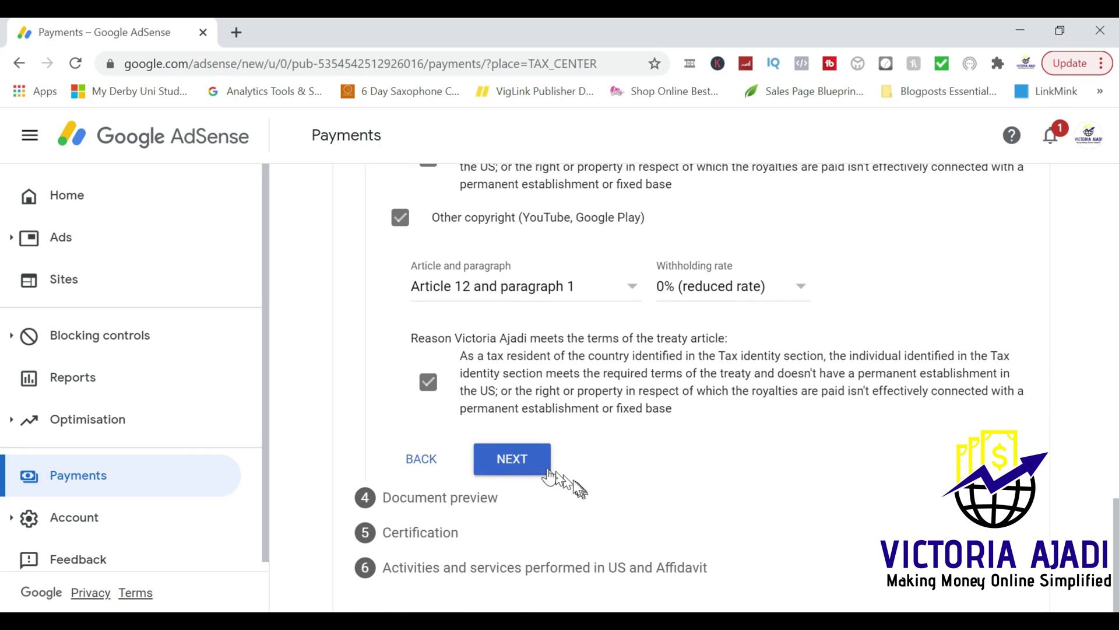
left_click(522, 467)
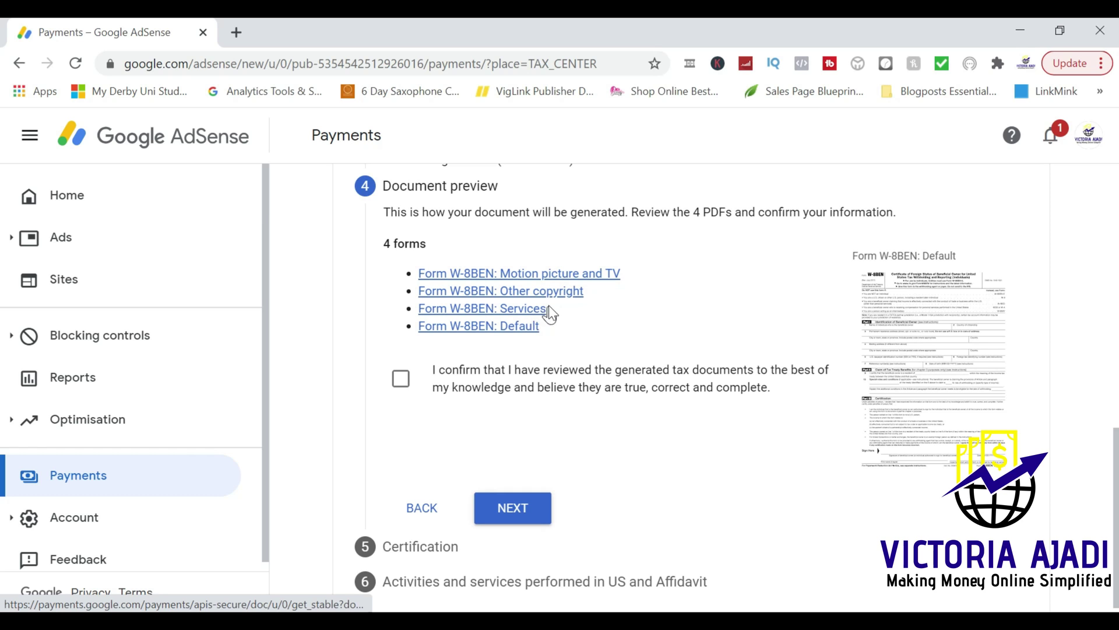
left_click(577, 275)
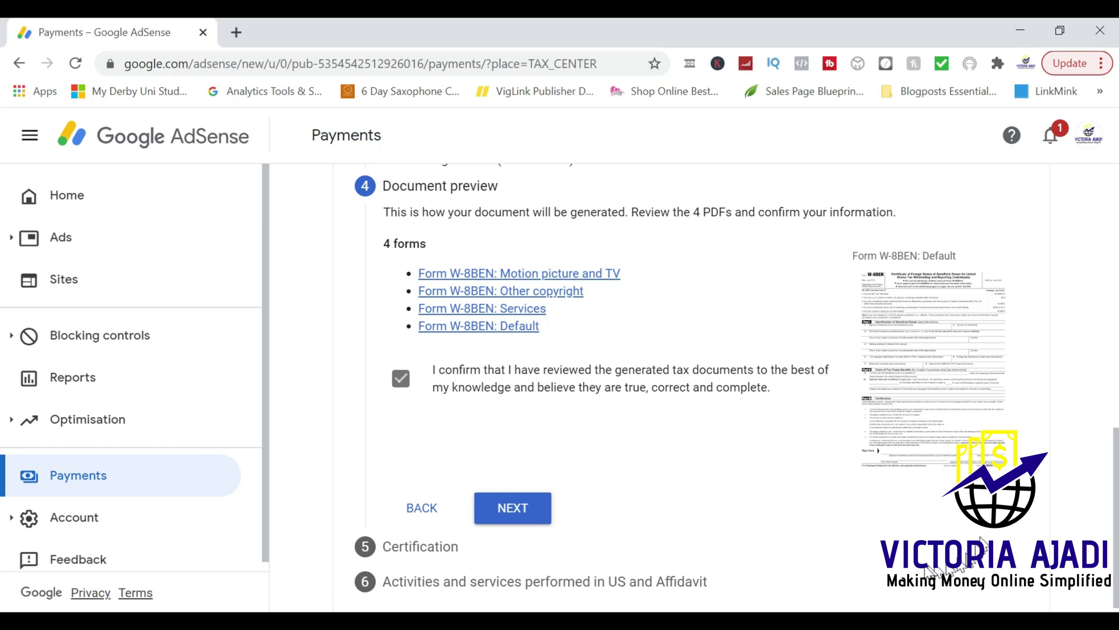
left_click(522, 505)
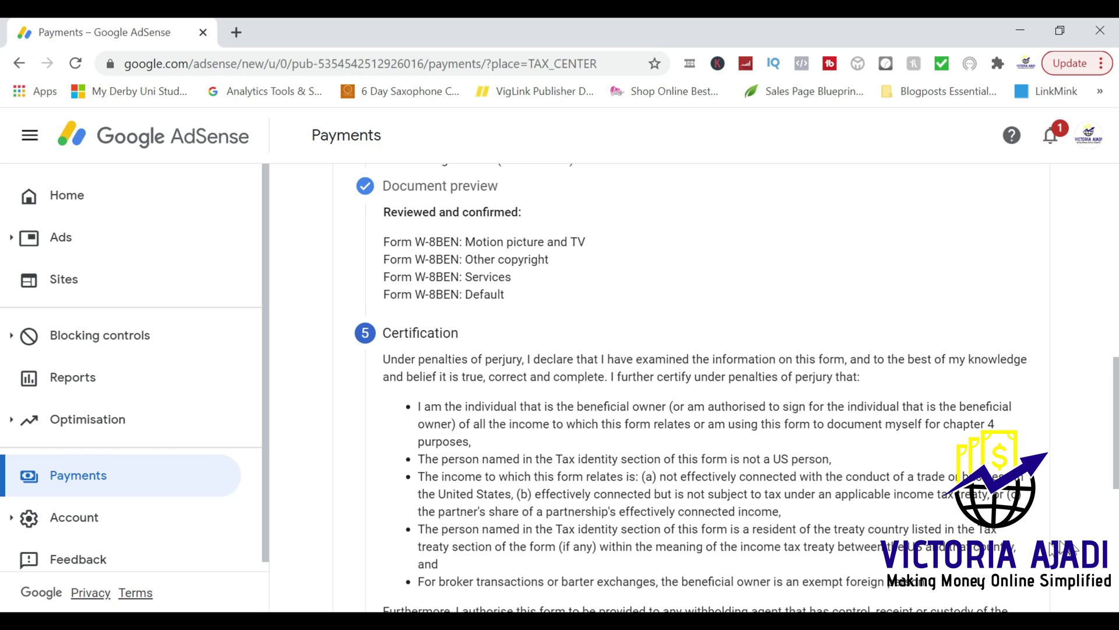
Sign the certification with the full legal name, declare completing the form on your own behalf, and continue
scroll(579, 232, "down", 7)
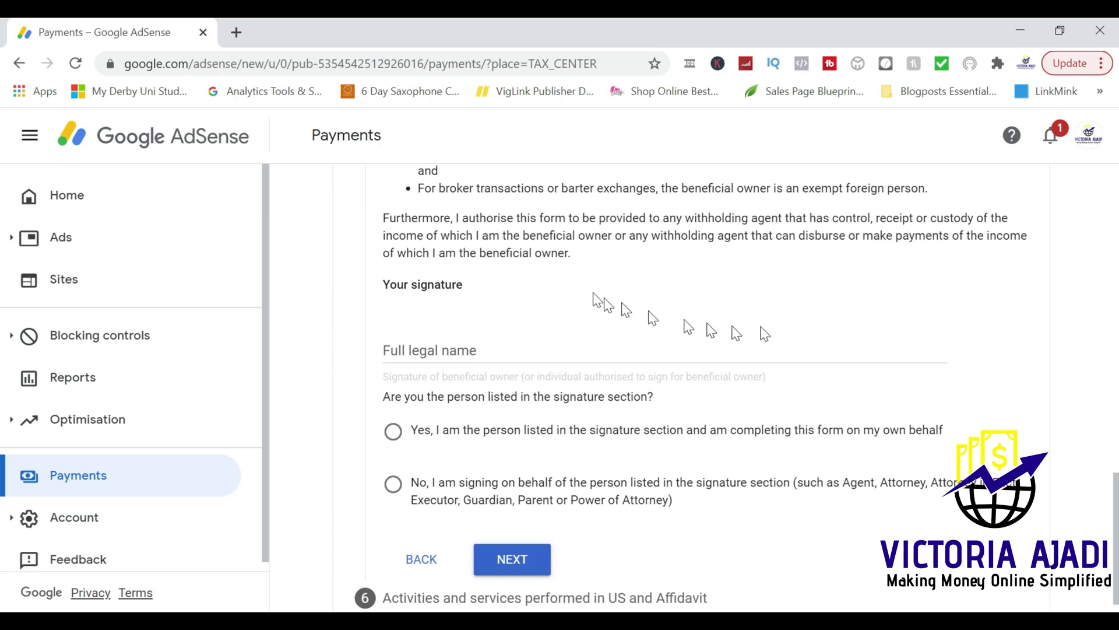
left_click(474, 344)
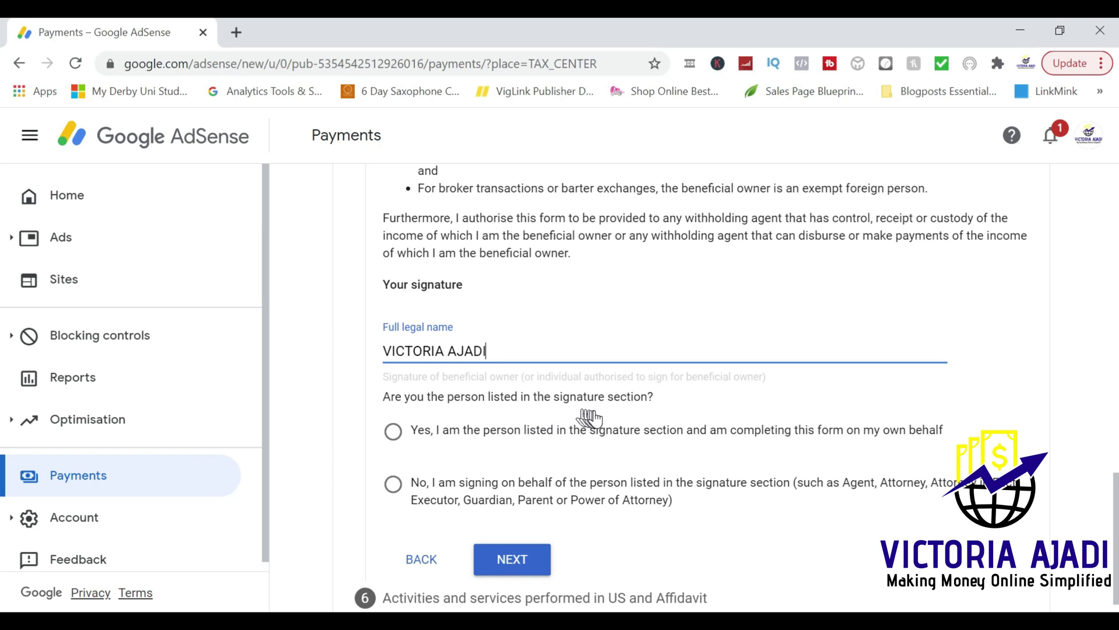
left_click(395, 432)
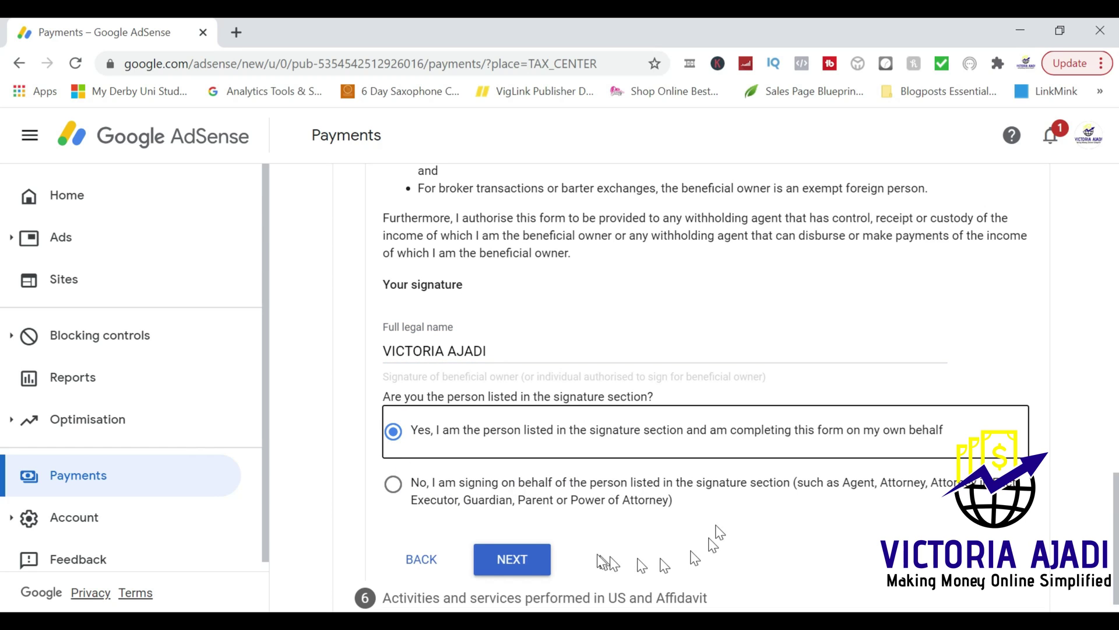
left_click(524, 567)
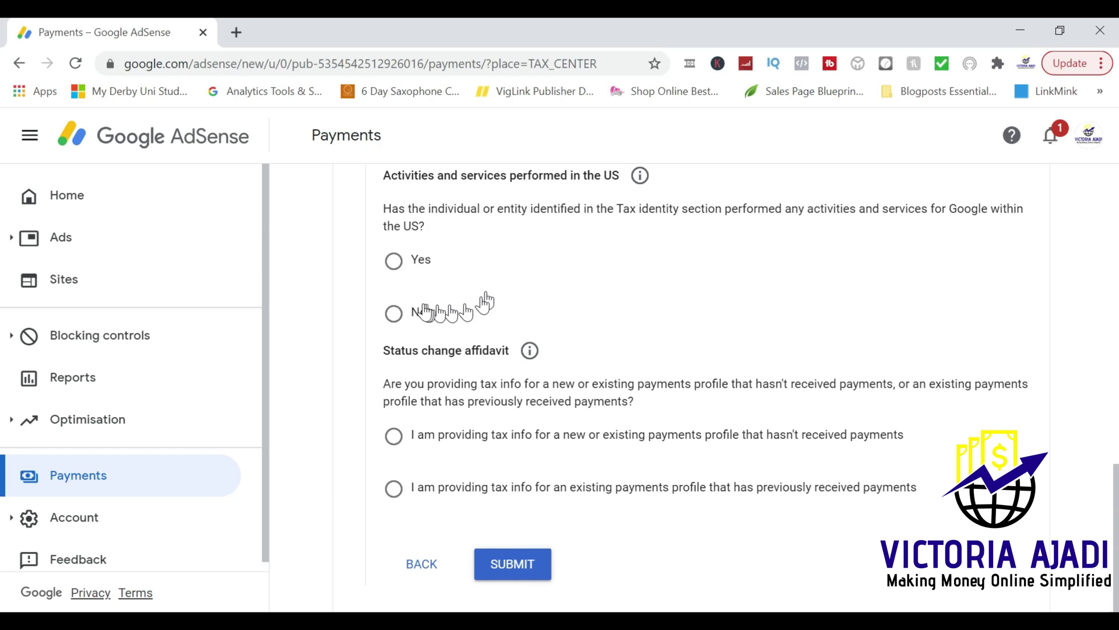
Answer No to activities and services performed in the US and certify that services are performed solely outside the US
left_click(394, 315)
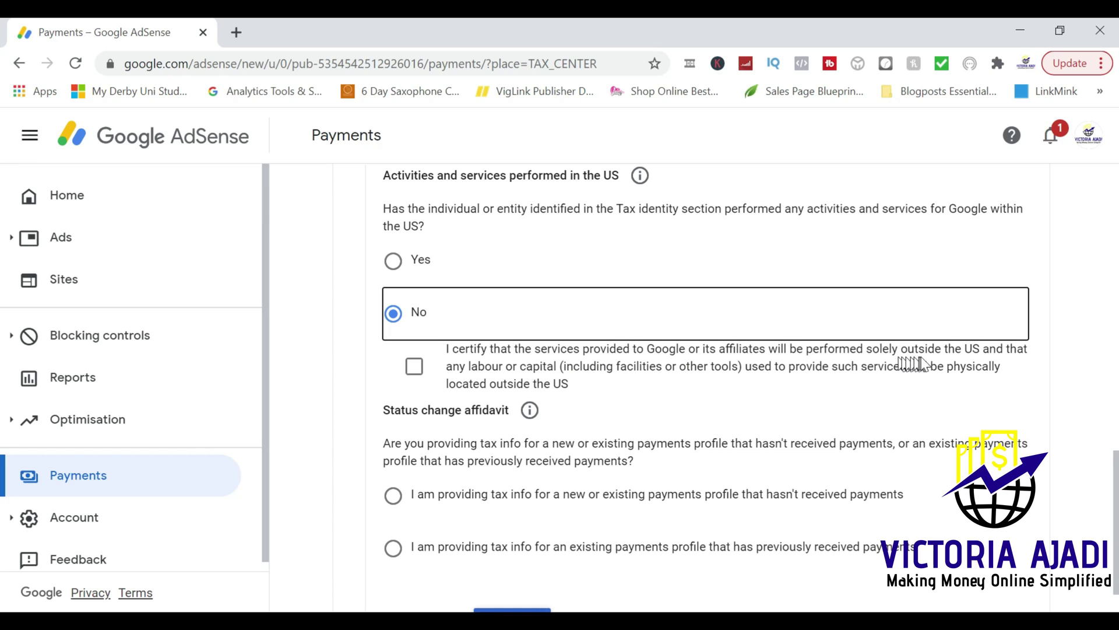
left_click(415, 368)
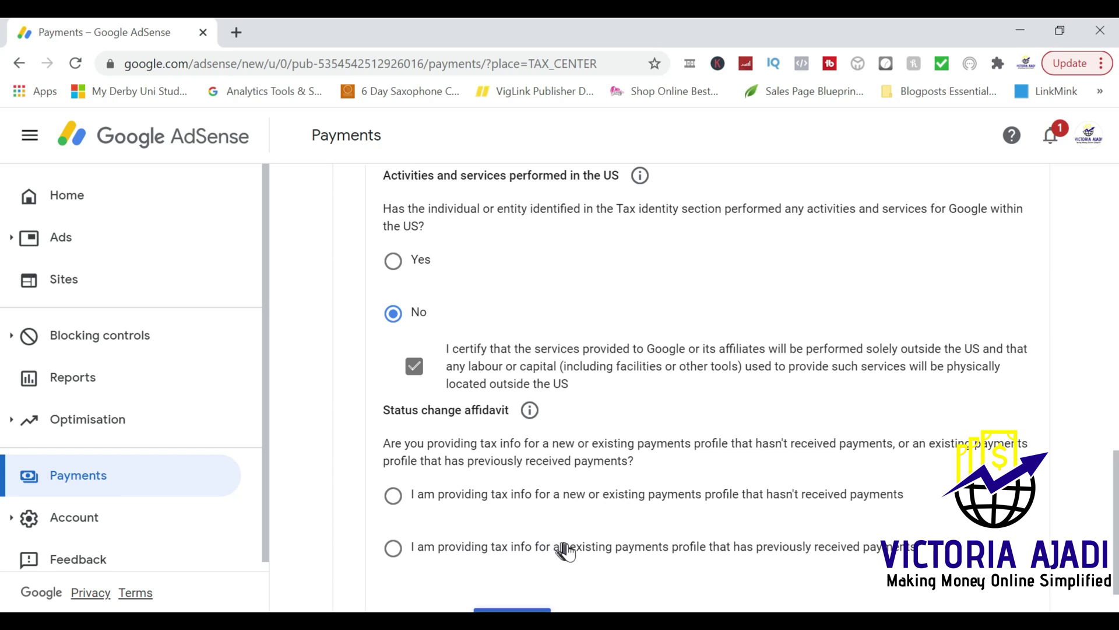
Complete the status change affidavit for an existing payments profile that has previously received payments, tick the unchanged-information declaration, and submit the form
left_click(393, 549)
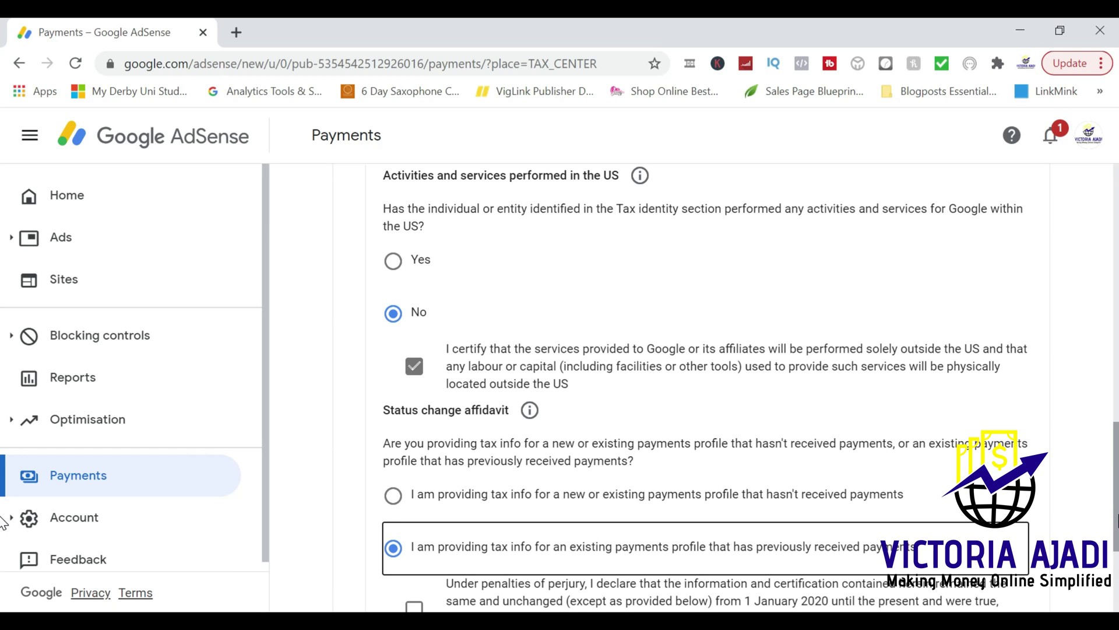
left_click_drag(1118, 513, 1117, 567)
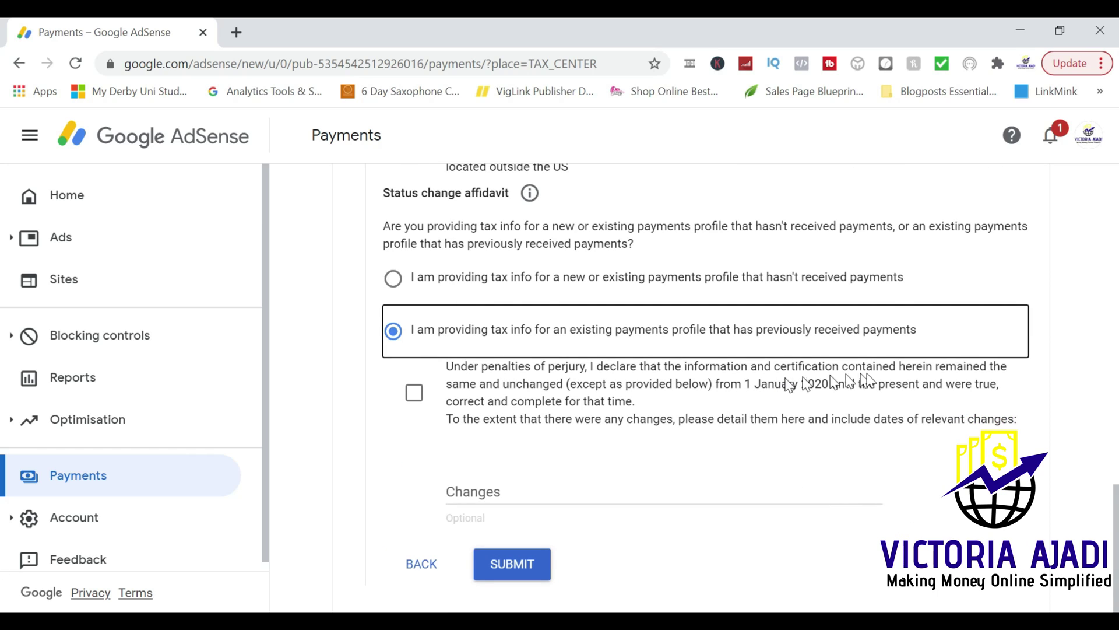
left_click(415, 395)
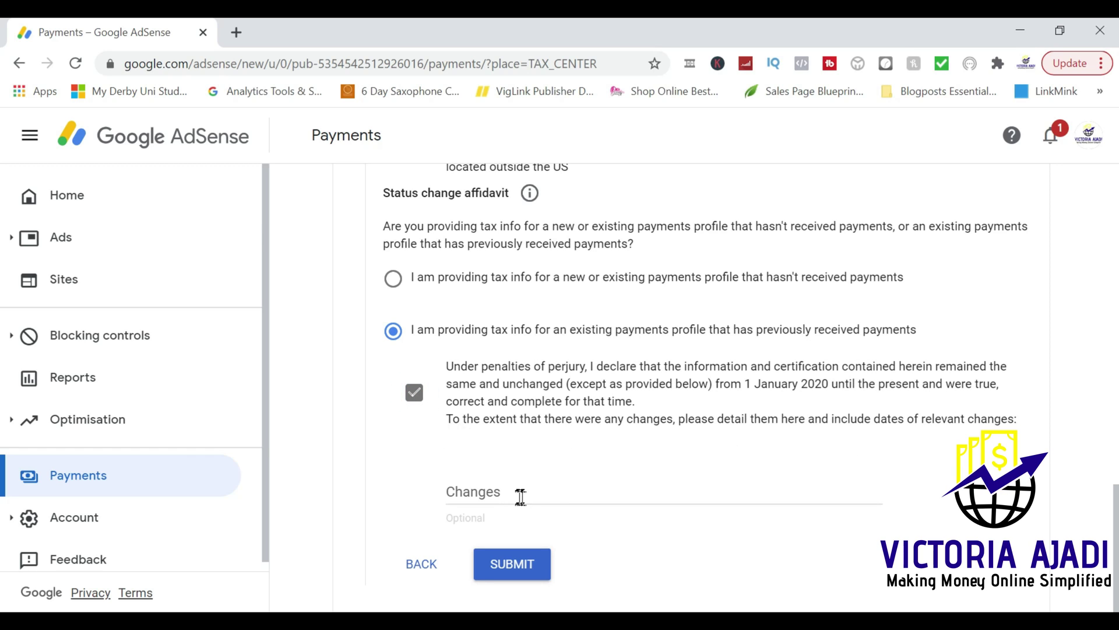
left_click(517, 572)
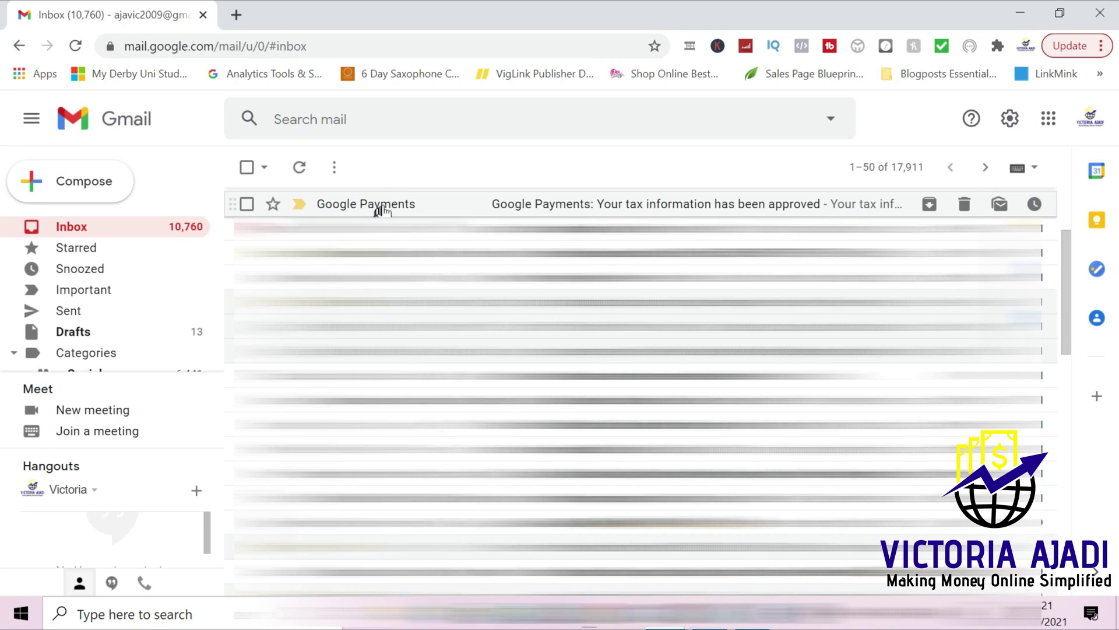
In the Gmail inbox, open the Google Payments email about the tax information and expand its hidden content to read it
left_click(388, 206)
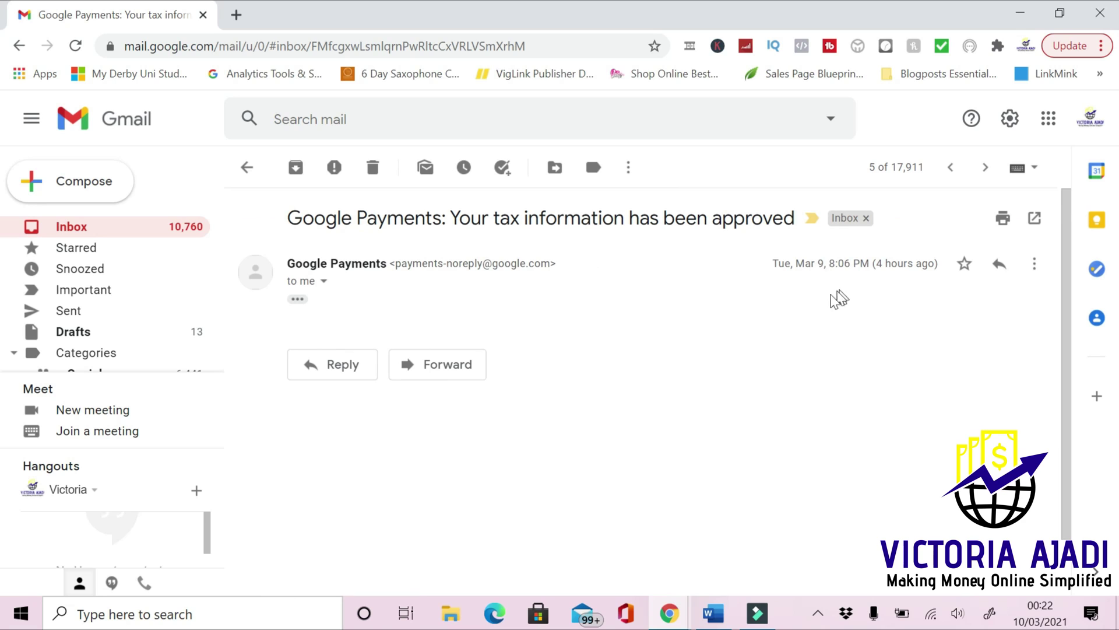
left_click(298, 300)
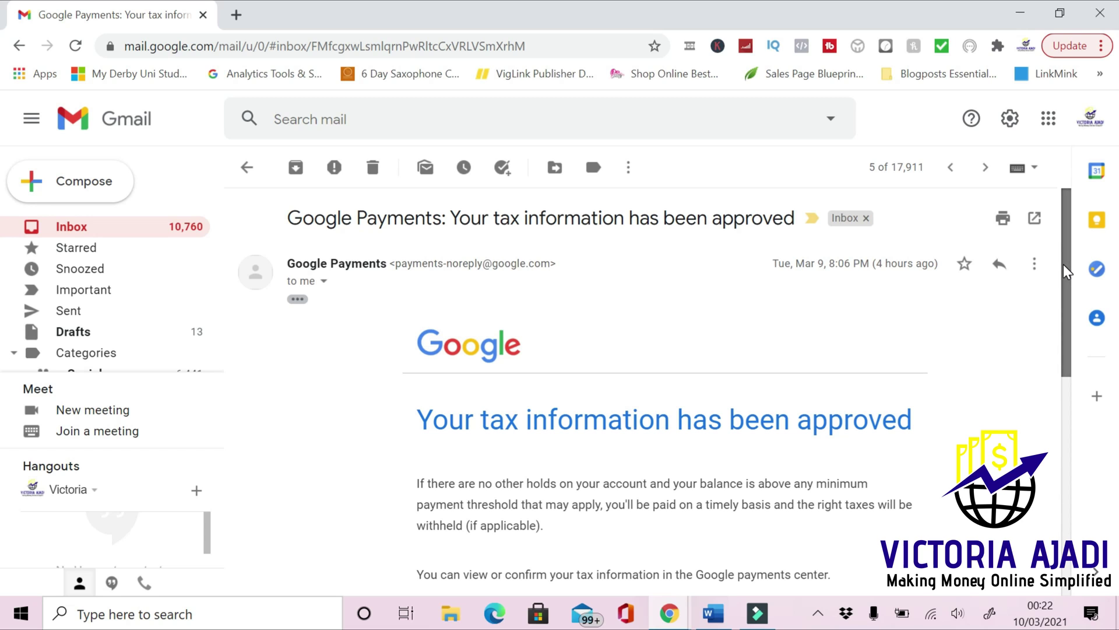
left_click_drag(1063, 264, 1096, 265)
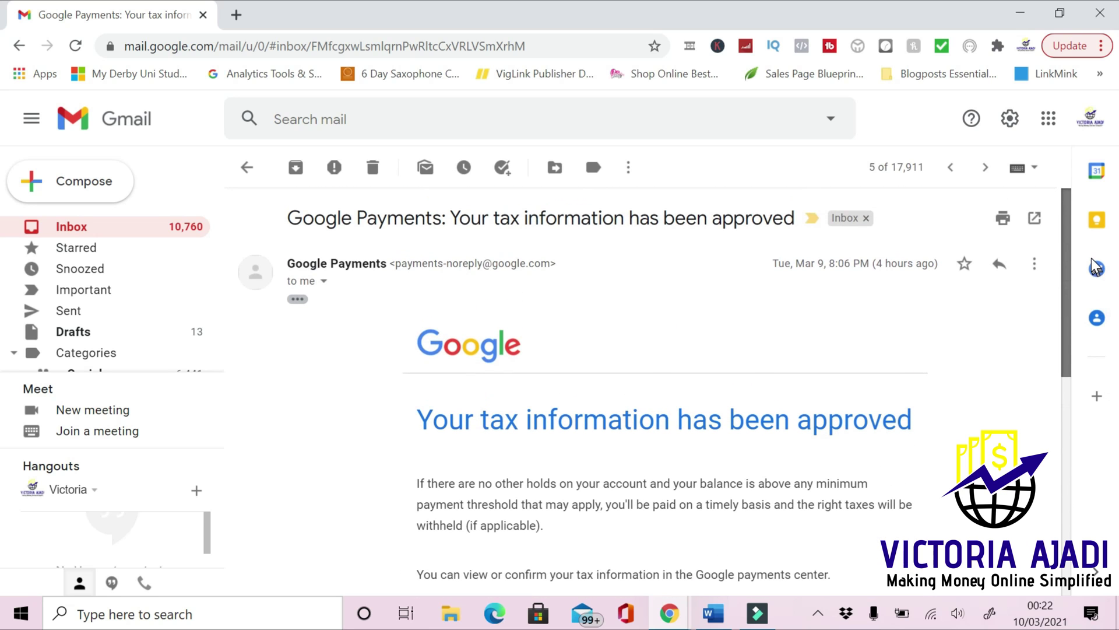